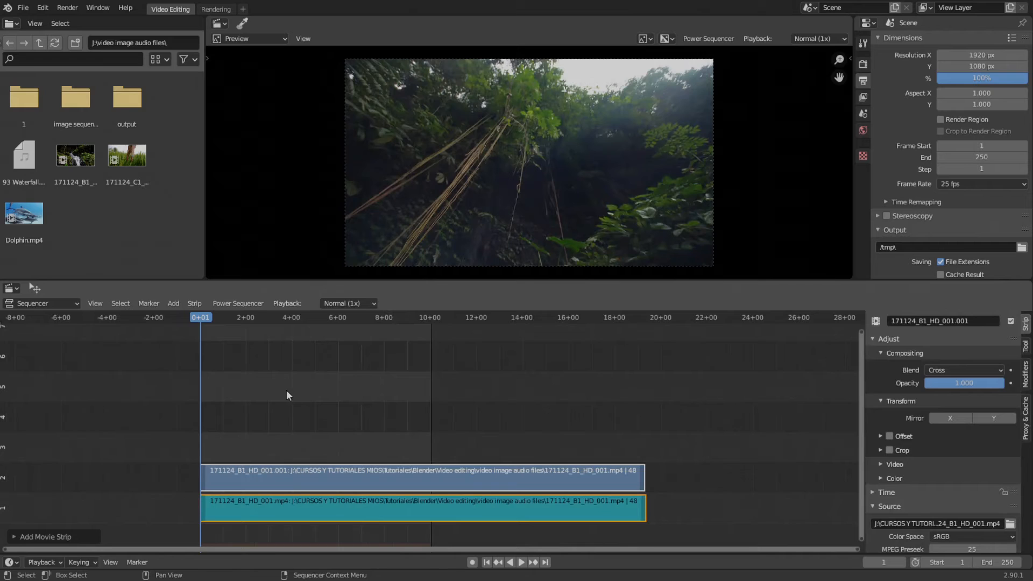
# - Examine the ends of the video and audio strips in the timeline to compare where each one finishes
pyautogui.scroll(3, 395, 427)
pyautogui.keyDown('ctrl'); pyautogui.hscroll(3, 269, 402); pyautogui.keyUp('ctrl')
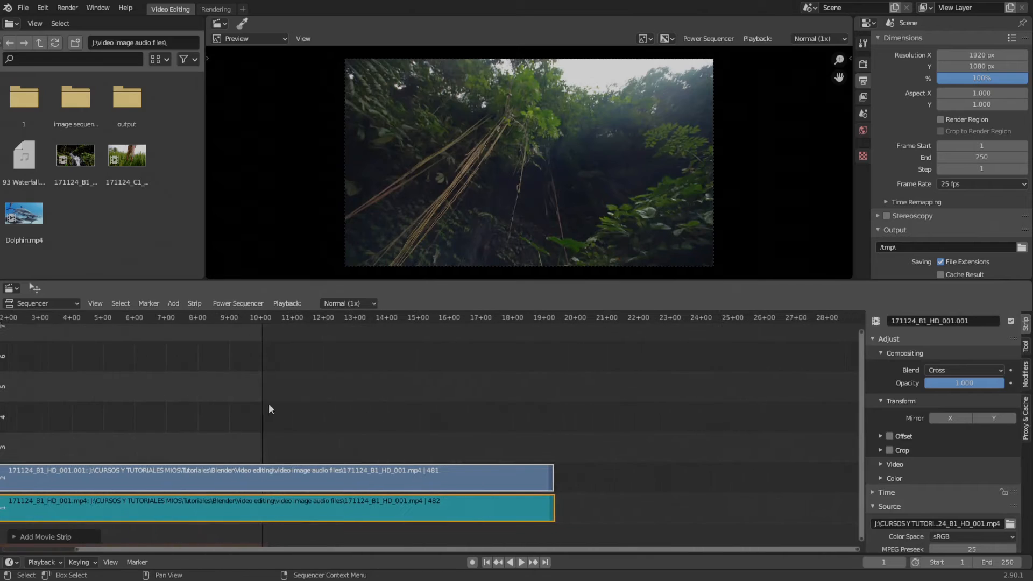
pyautogui.scroll(5, 330, 433)
pyautogui.keyDown('ctrl'); pyautogui.hscroll(3, 300, 435); pyautogui.keyUp('ctrl')
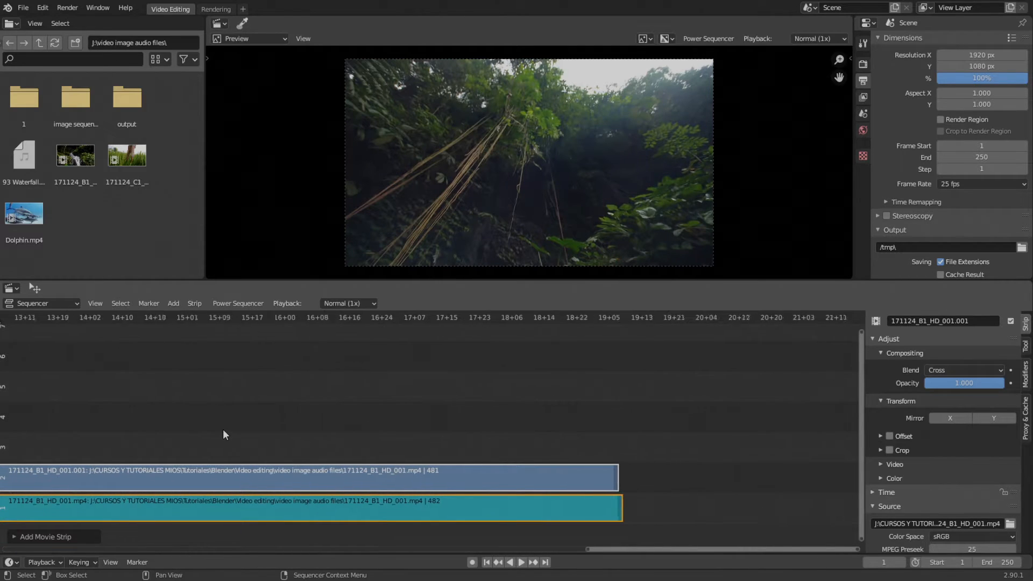
pyautogui.scroll(1, 224, 431)
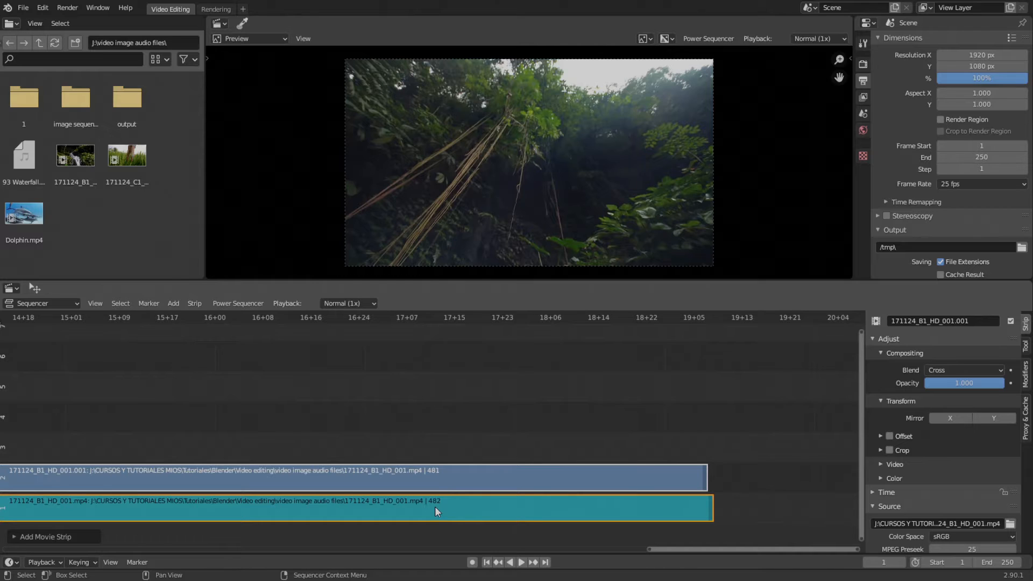
pyautogui.scroll(-1, 465, 489)
pyautogui.scroll(2, 469, 485)
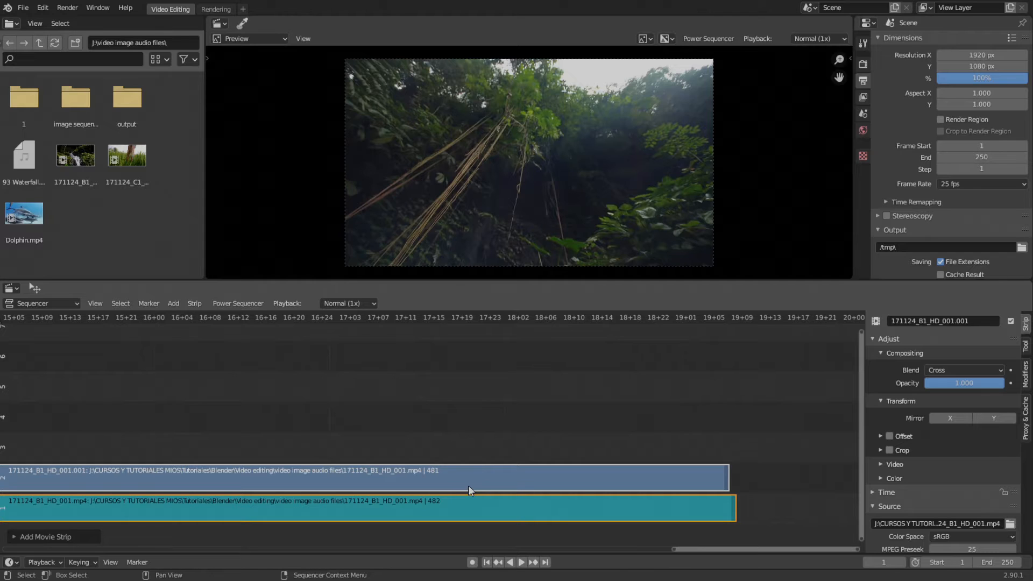
pyautogui.scroll(-1, 405, 476)
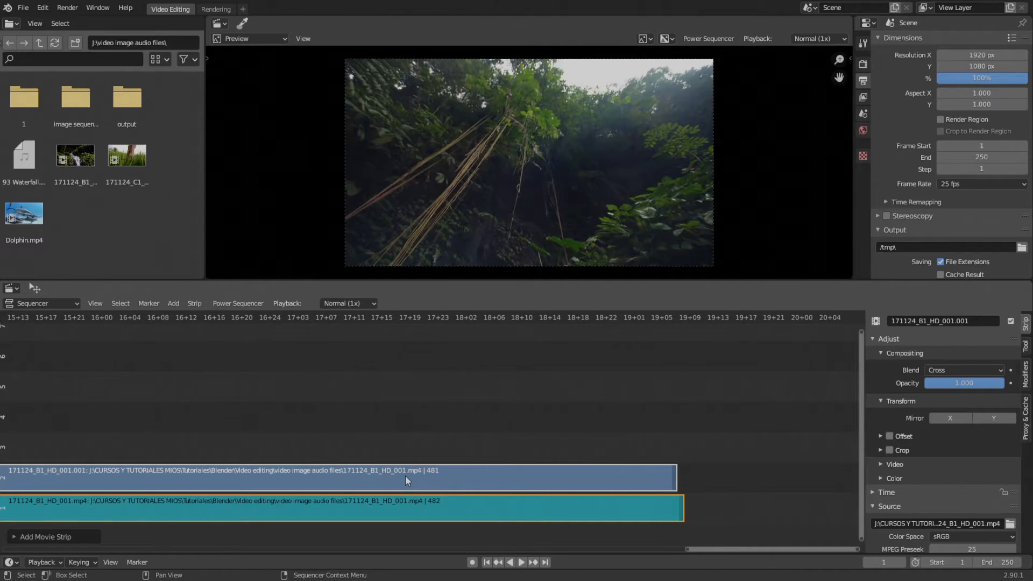
pyautogui.scroll(2, 405, 476)
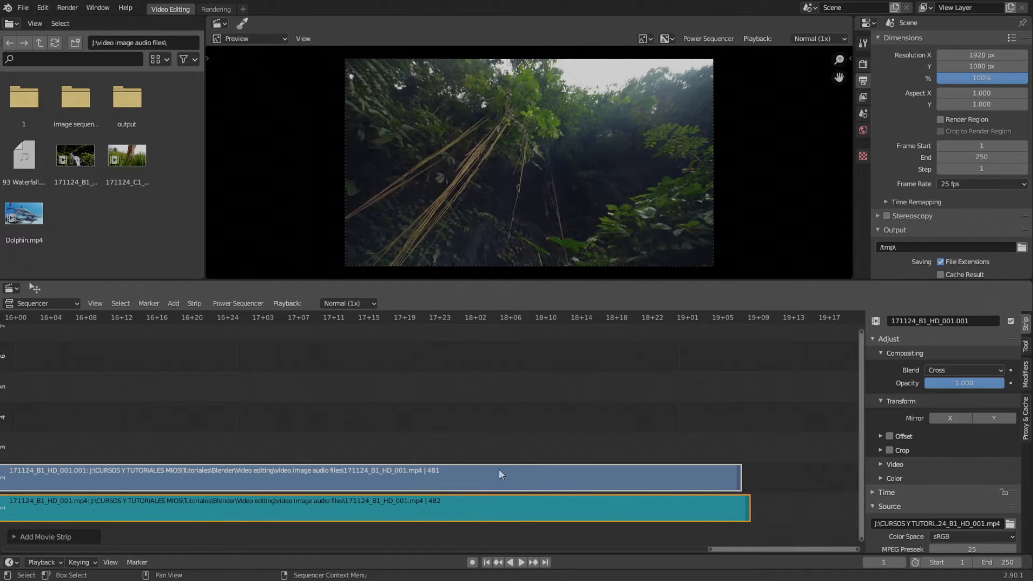
pyautogui.moveTo(508, 463); pyautogui.dragTo(350, 446, button='middle')
pyautogui.scroll(3, 430, 455)
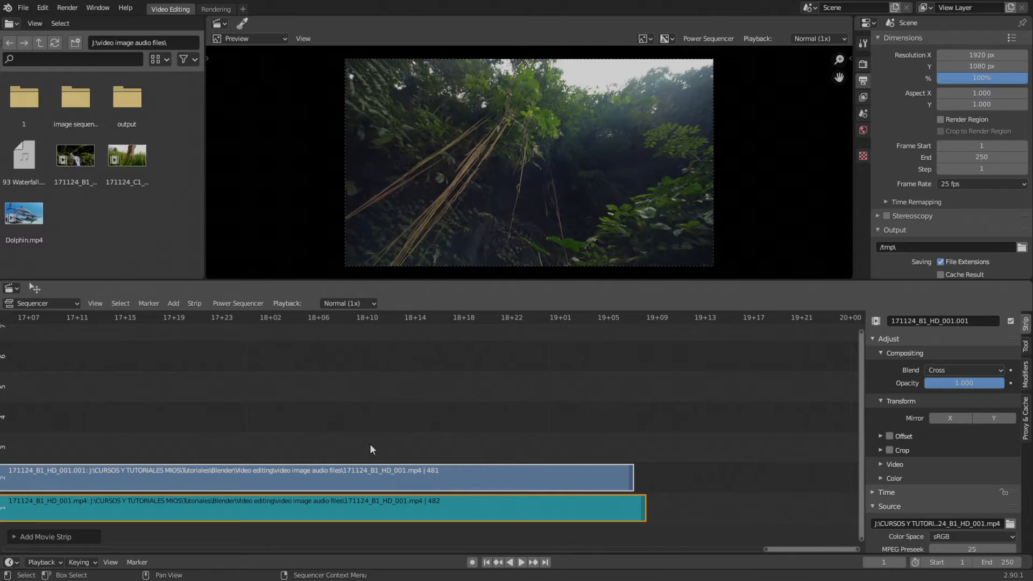
# - Duplicate the video and audio strips together and place the copies past the originals, one channel higher
pyautogui.scroll(-3, 376, 463)
pyautogui.click(387, 479)
pyautogui.keyDown('shift'); pyautogui.click(369, 504); pyautogui.keyUp('shift')
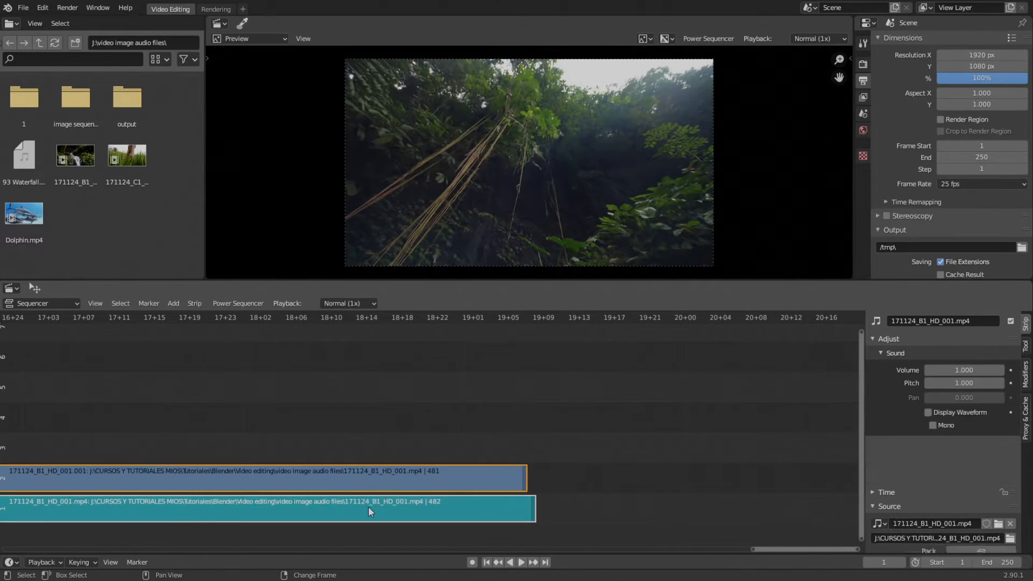
pyautogui.keyDown('ctrl'); pyautogui.moveTo(366, 474); pyautogui.dragTo(259, 482, button='middle'); pyautogui.keyUp('ctrl')
pyautogui.hotkey('shift', 'd')
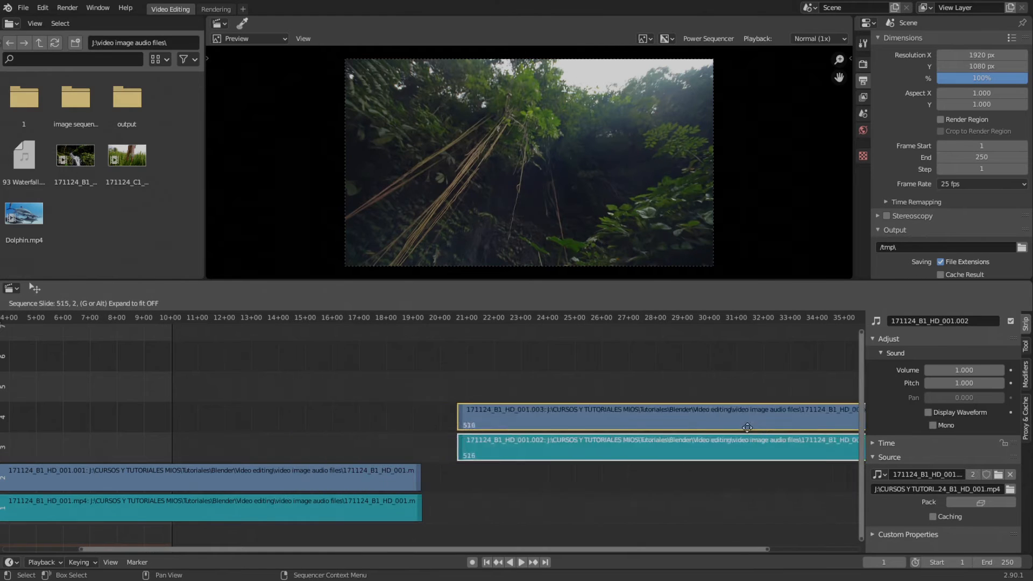
pyautogui.click(764, 442)
# - Move the duplicated strips down to channels 1 and 2 so they start directly at the end of the original audio strip
pyautogui.scroll(6, 693, 451)
pyautogui.moveTo(672, 447); pyautogui.dragTo(697, 441, button='middle')
pyautogui.scroll(3, 697, 437)
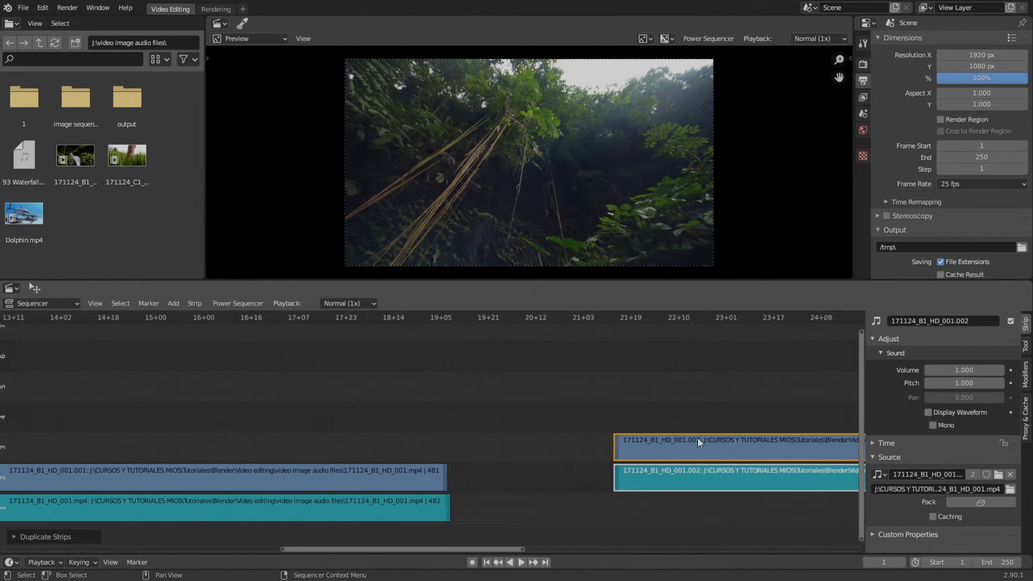
pyautogui.press('g')
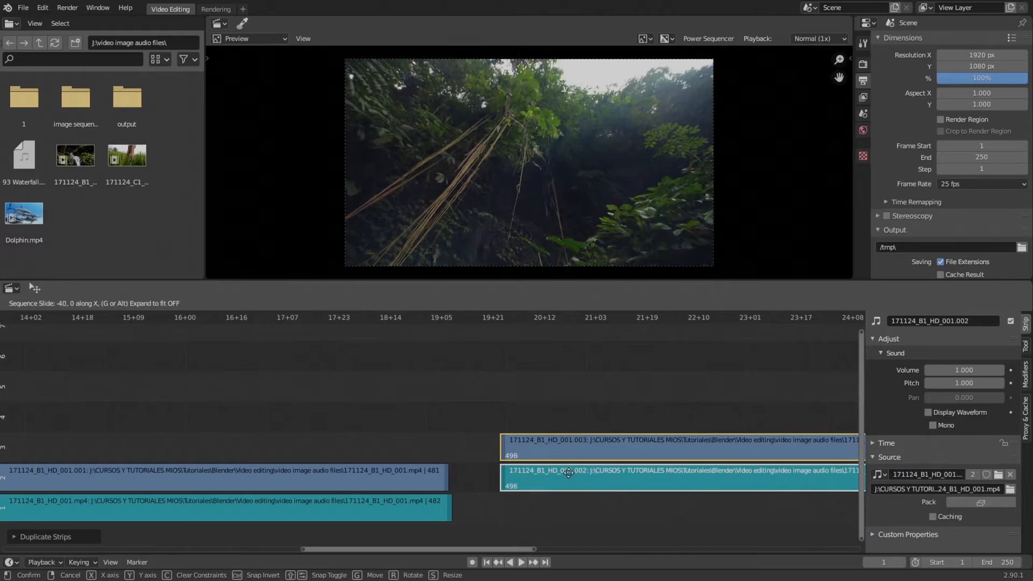
pyautogui.rightClick(566, 475)
pyautogui.press('g')
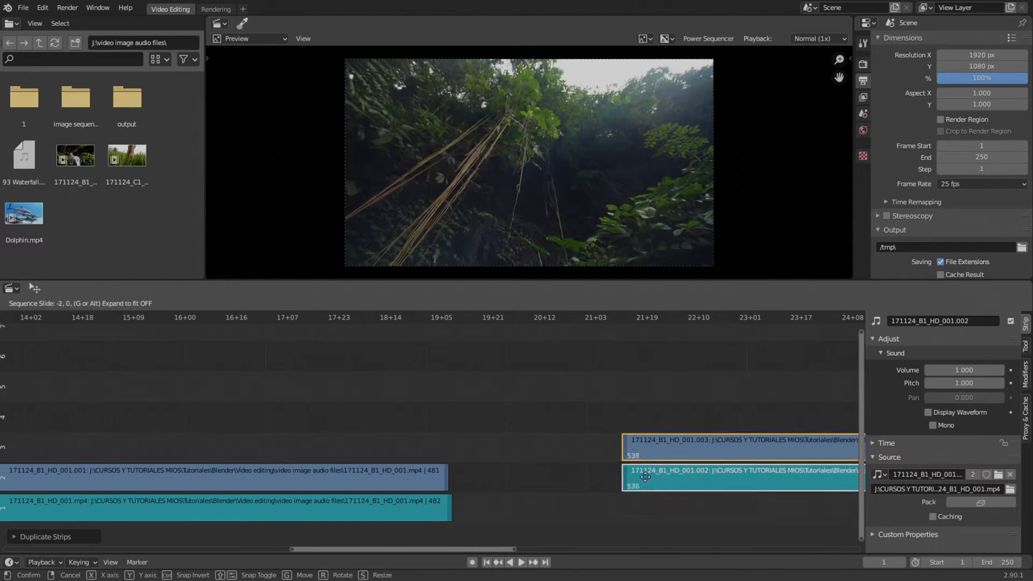
pyautogui.click(597, 500)
pyautogui.press('g')
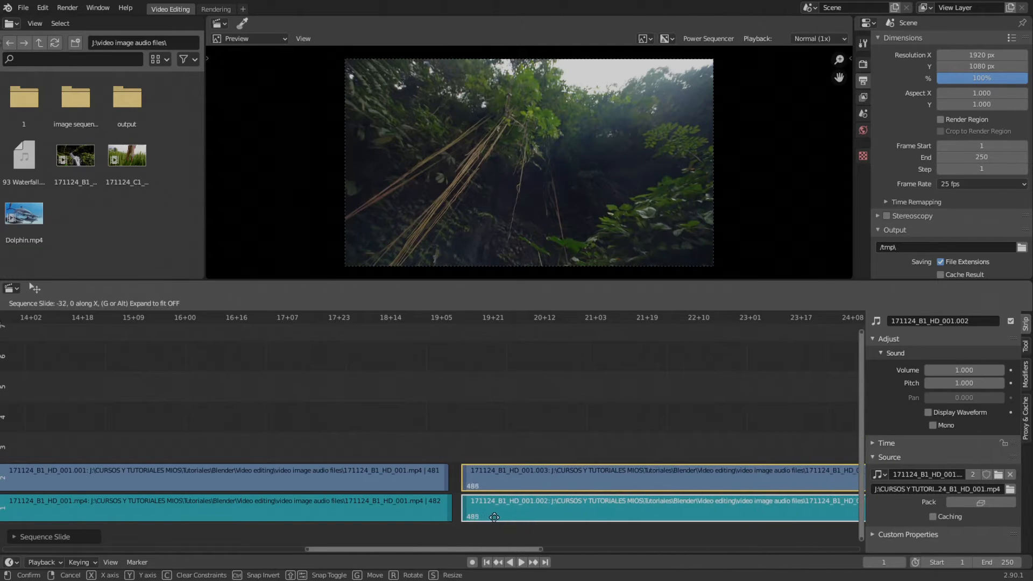
pyautogui.click(478, 529)
# - Scrub the playhead across the junction between the original and duplicated strips, ending at 19+09
pyautogui.scroll(10, 478, 528)
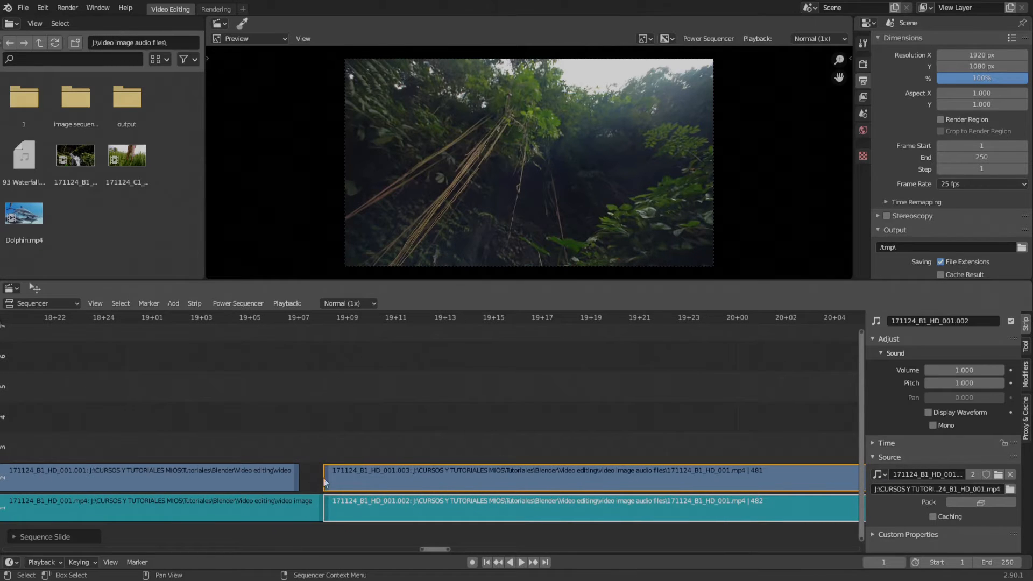
pyautogui.click(290, 320)
pyautogui.moveTo(292, 319)
pyautogui.mouseDown()
pyautogui.moveTo(280, 317)
pyautogui.moveTo(295, 317)
pyautogui.mouseUp()
pyautogui.moveTo(372, 319)
pyautogui.mouseDown()
pyautogui.moveTo(280, 313)
pyautogui.moveTo(343, 321)
pyautogui.moveTo(272, 323)
pyautogui.moveTo(354, 328)
pyautogui.mouseUp()
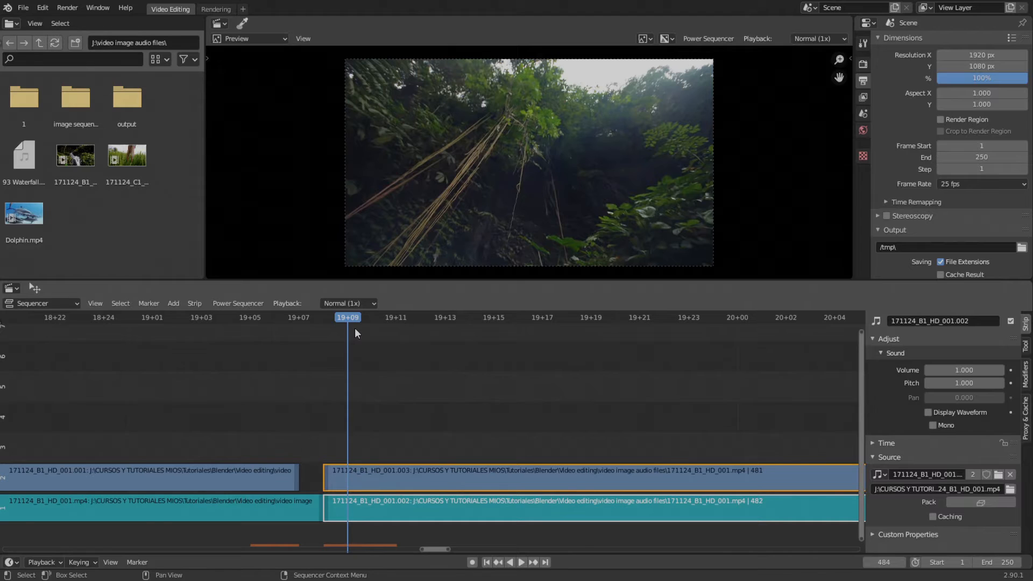
# - Delete the duplicated video and audio strips
pyautogui.scroll(-4, 364, 447)
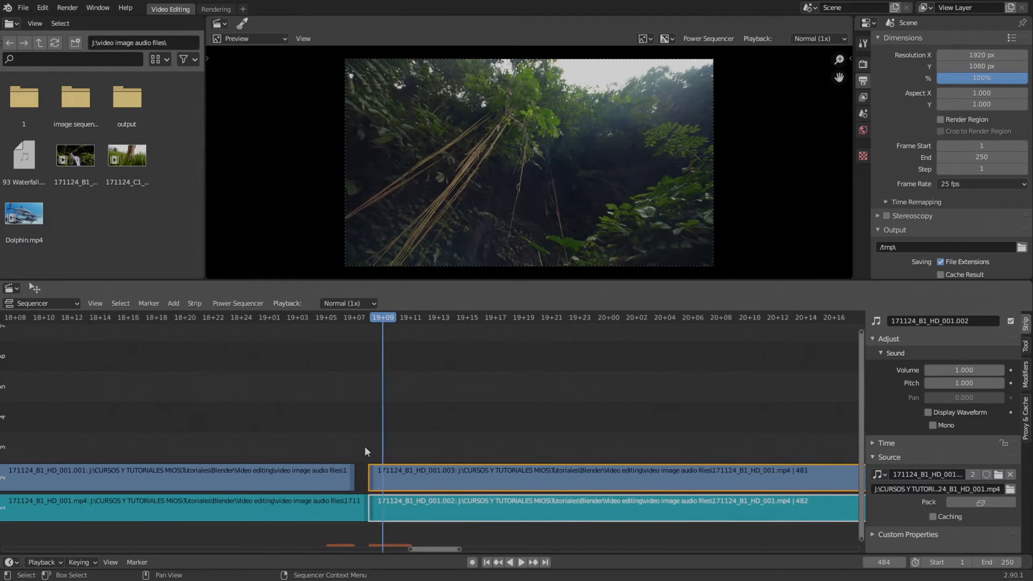
pyautogui.click(428, 498)
pyautogui.press('Delete')
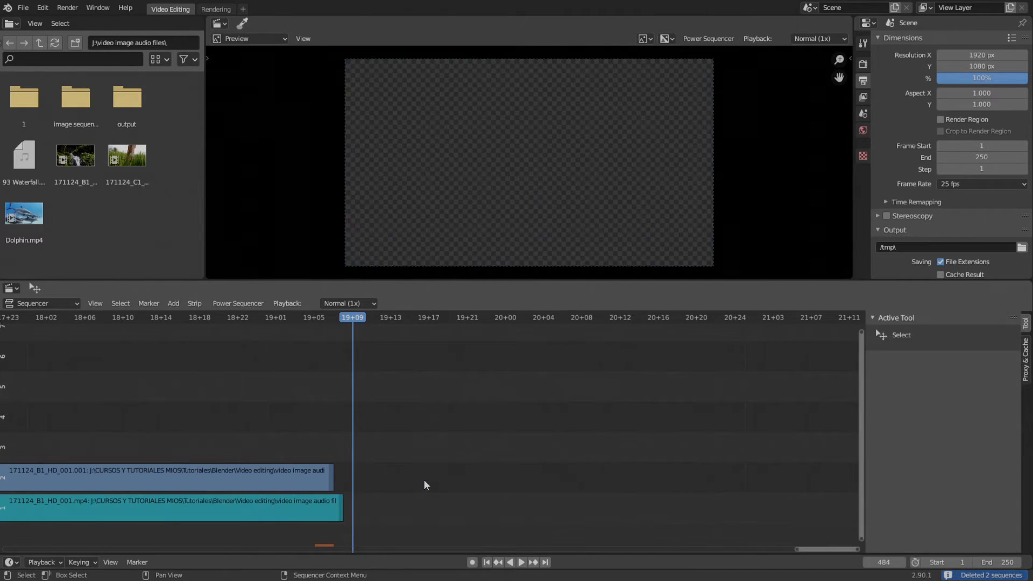
# - Select the original audio strip and place the playhead at the end of the video strip, at 19+07
pyautogui.scroll(-2, 417, 490)
pyautogui.scroll(8, 517, 463)
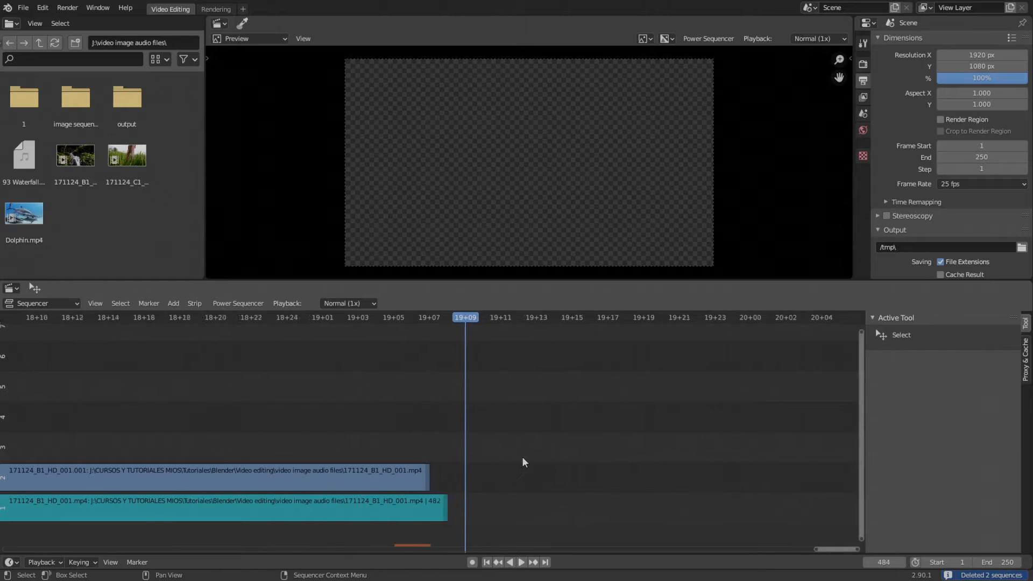
pyautogui.click(429, 506)
pyautogui.click(431, 320)
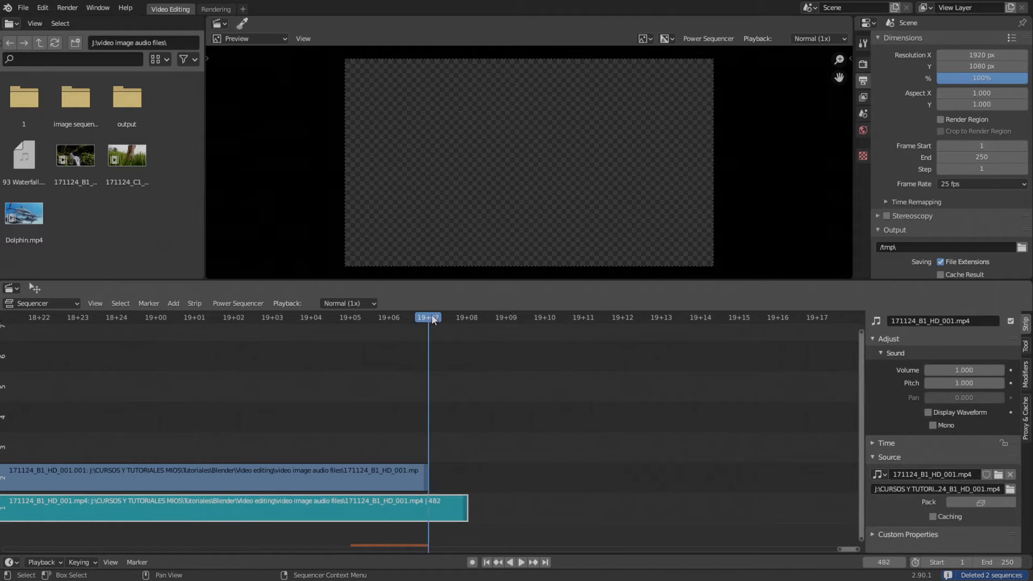
pyautogui.scroll(2, 474, 463)
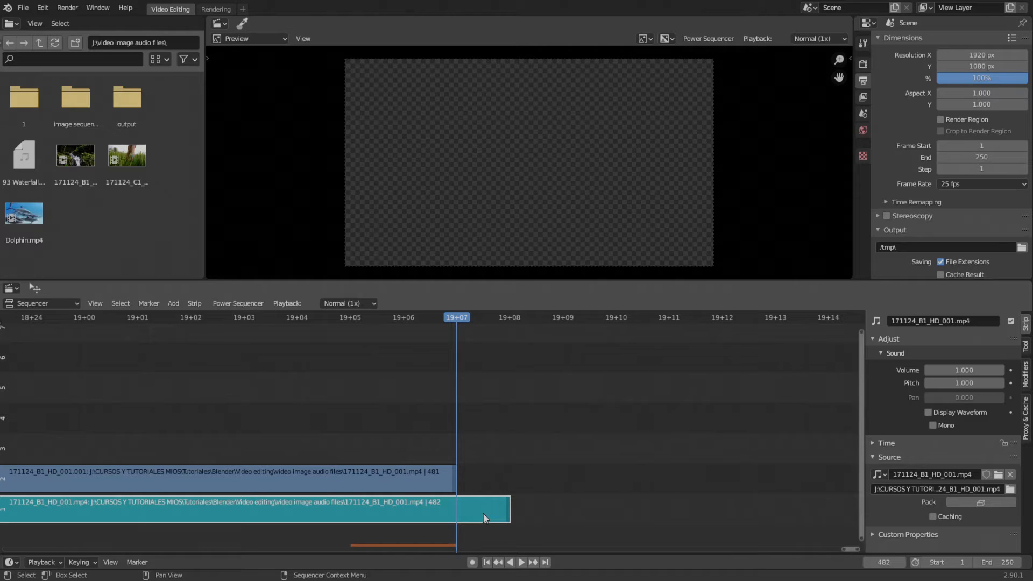
pyautogui.moveTo(566, 460); pyautogui.dragTo(549, 460, button='middle')
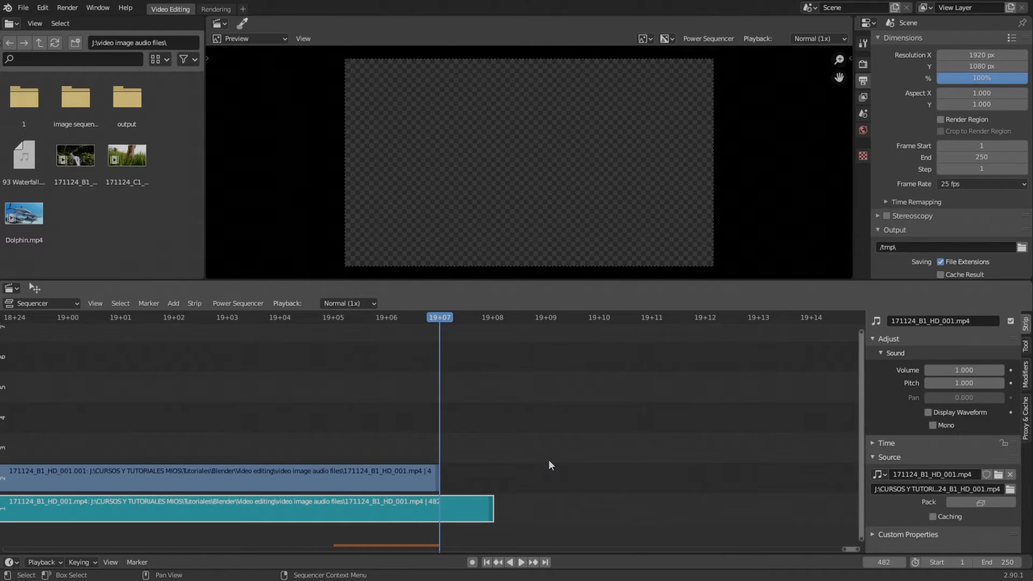
# - Try splitting the audio strip at the playhead twice, undoing the split each time
pyautogui.press('k')
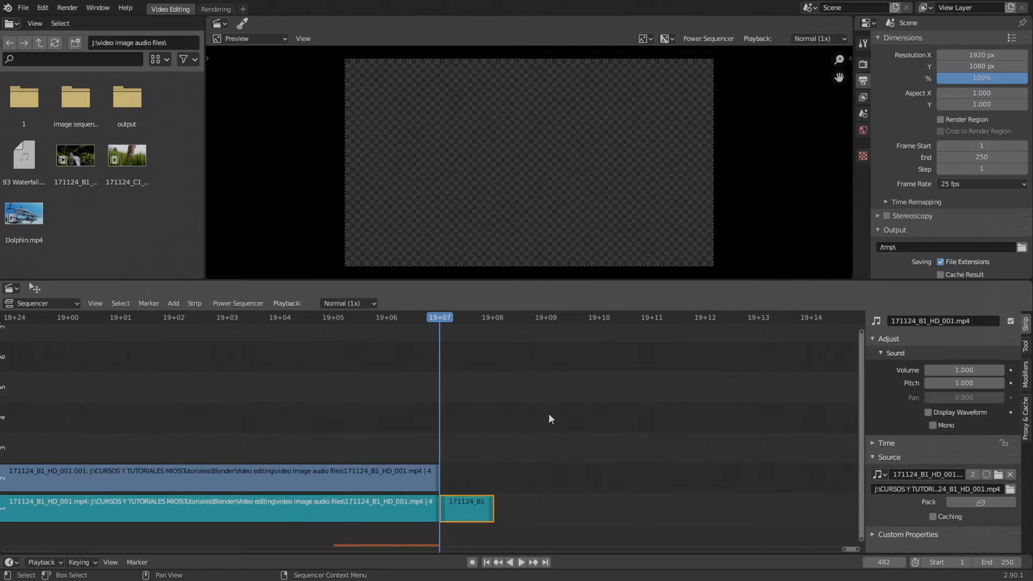
pyautogui.scroll(3, 542, 421)
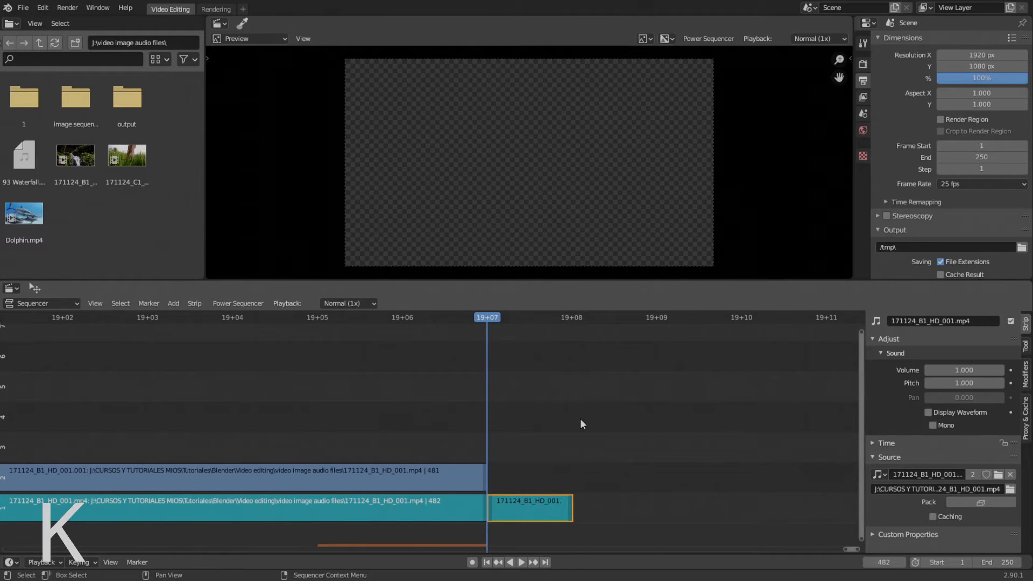
pyautogui.hotkey('ctrl', 'z')
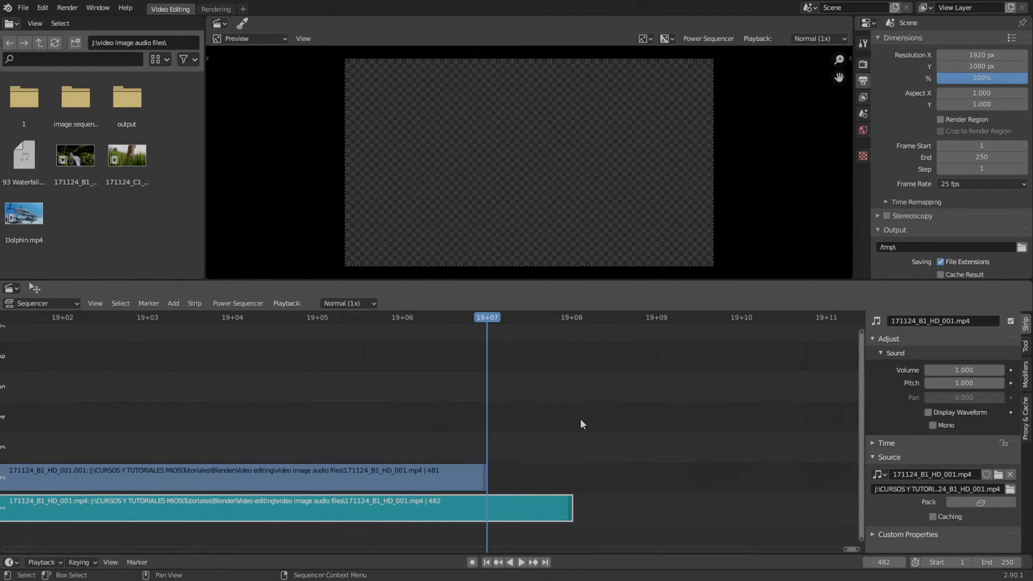
pyautogui.click(192, 301)
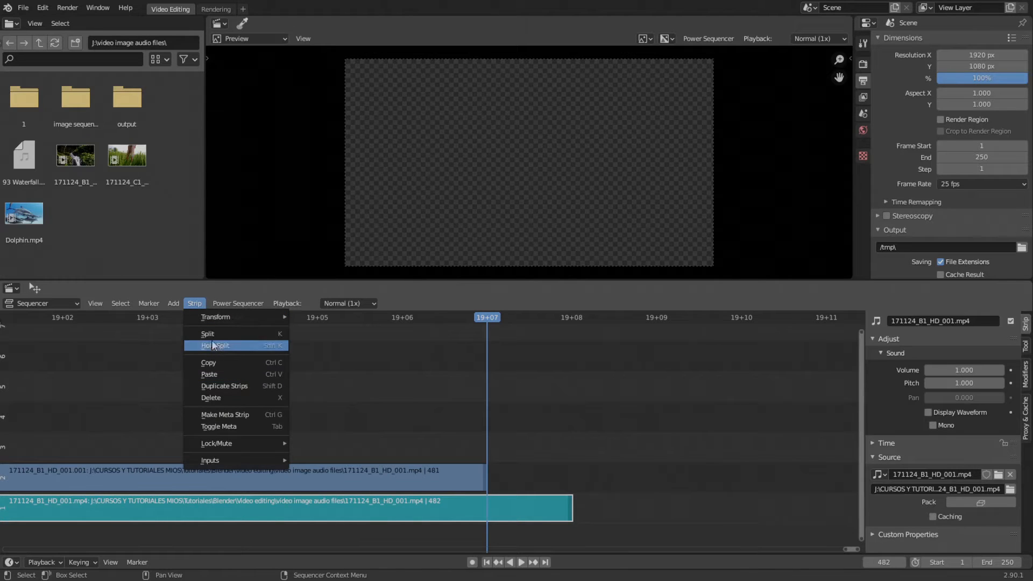
pyautogui.click(279, 335)
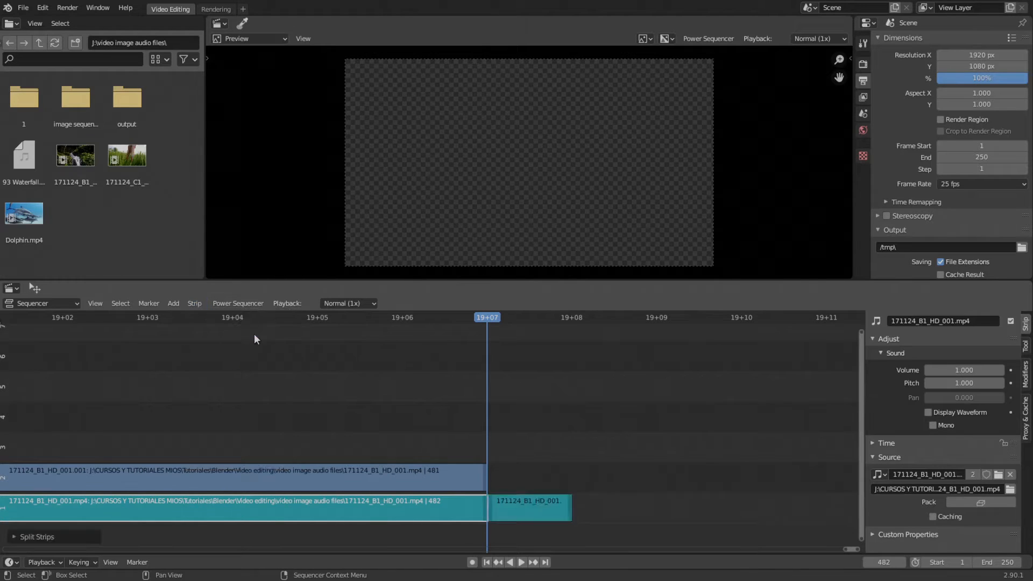
pyautogui.keyDown('ctrl'); pyautogui.scroll(-2, 526, 453); pyautogui.keyUp('ctrl')
pyautogui.hotkey('ctrl', 'z')
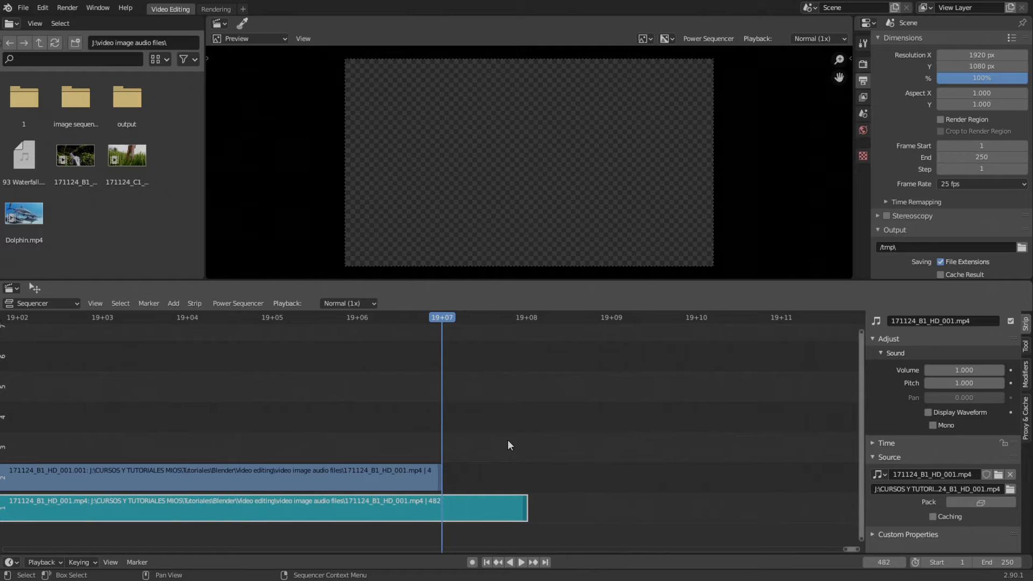
pyautogui.keyDown('ctrl'); pyautogui.scroll(-1, 508, 440); pyautogui.keyUp('ctrl')
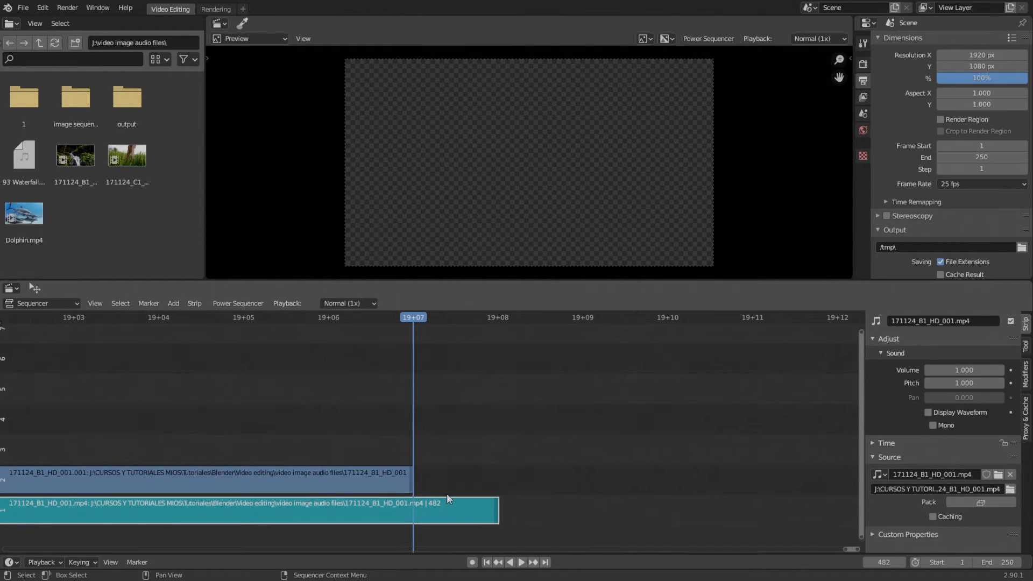
# - Try trimming the audio strip's end back one frame to the playhead at 19+07, and undo the trim
pyautogui.scroll(1, 493, 515)
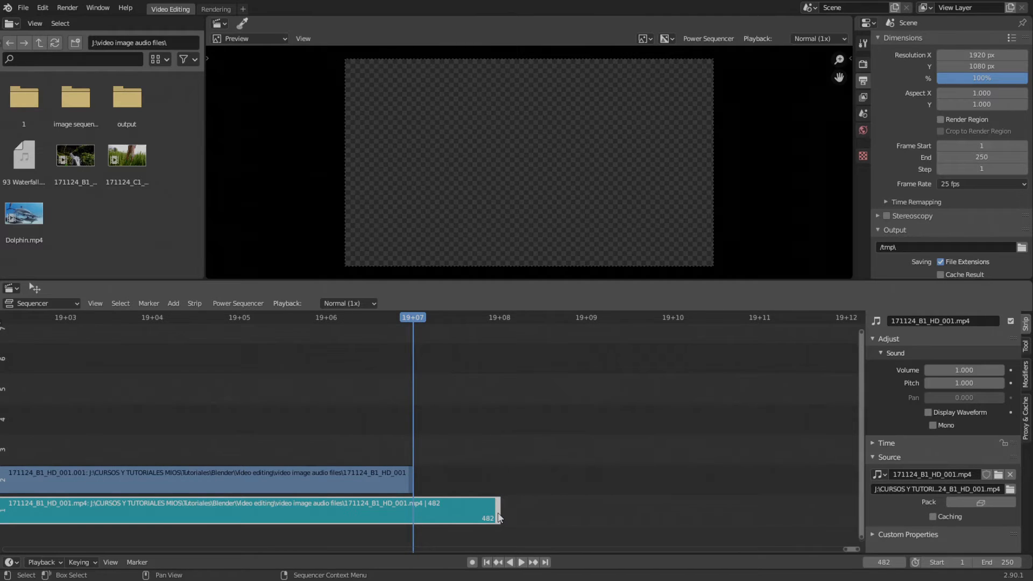
pyautogui.press('g')
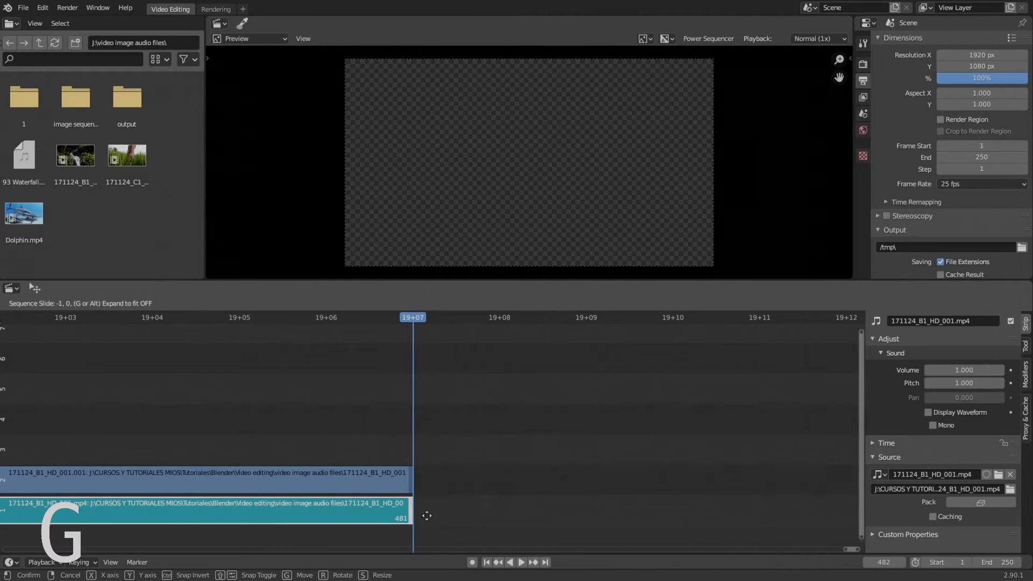
pyautogui.click(423, 517)
pyautogui.keyDown('ctrl'); pyautogui.scroll(5, 518, 507); pyautogui.keyUp('ctrl')
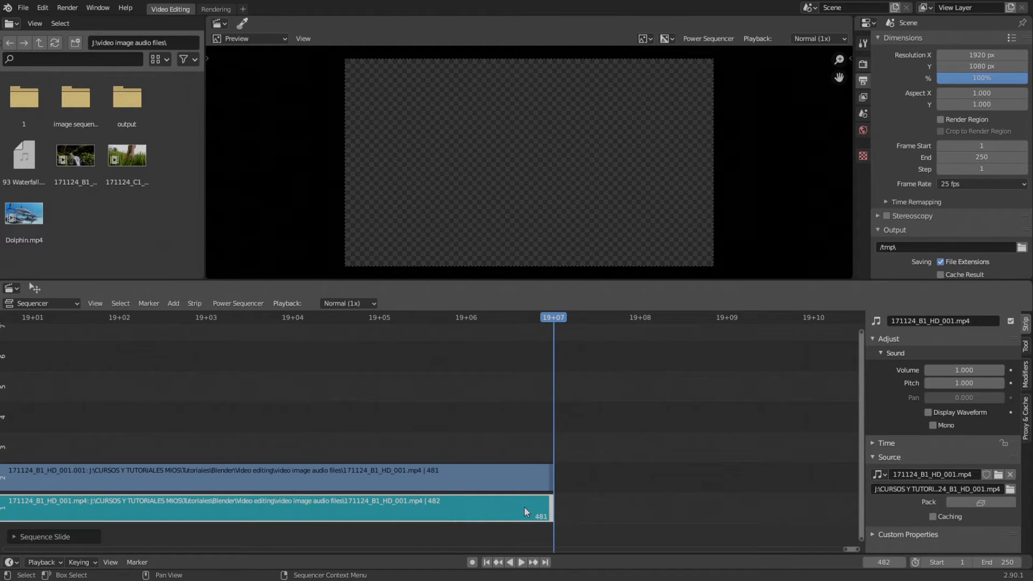
pyautogui.hotkey('ctrl', 'z')
pyautogui.keyDown('ctrl'); pyautogui.scroll(-1, 500, 503); pyautogui.keyUp('ctrl')
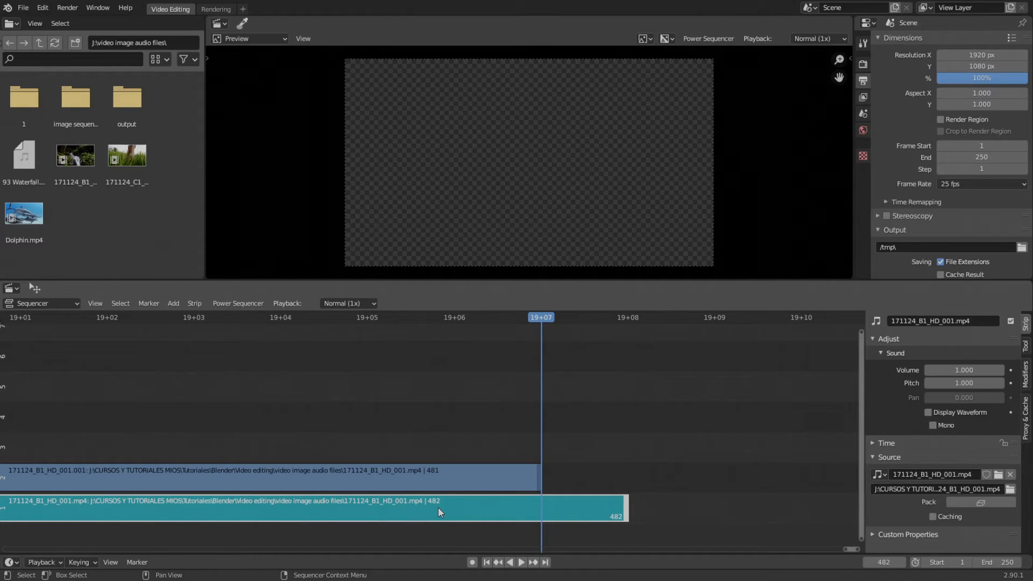
# - Collapse the audio strip's Source properties and expand its Time properties to inspect the start, duration and offset values
pyautogui.keyDown('ctrl'); pyautogui.scroll(-1, 511, 492); pyautogui.keyUp('ctrl')
pyautogui.click(476, 505)
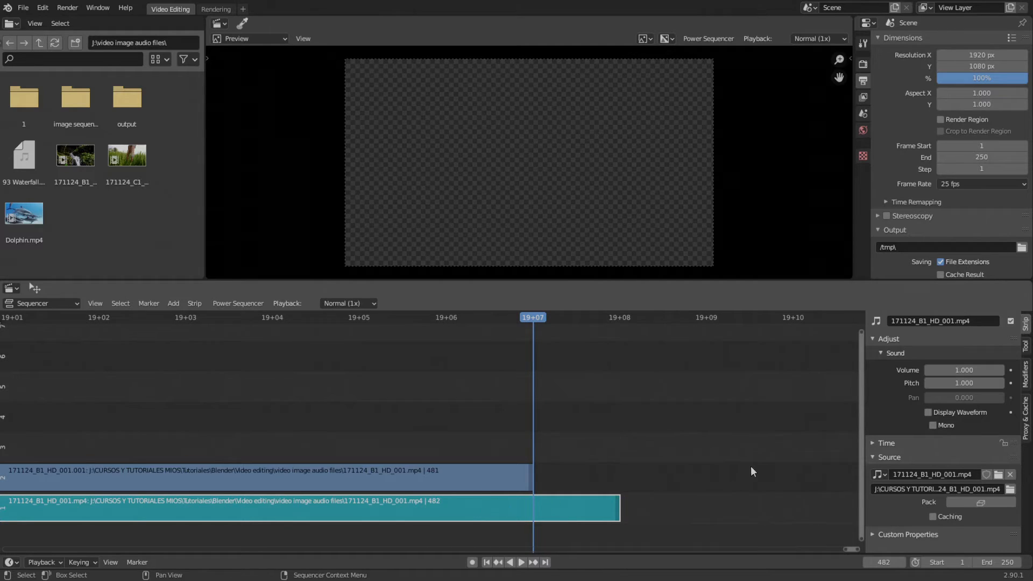
pyautogui.click(873, 458)
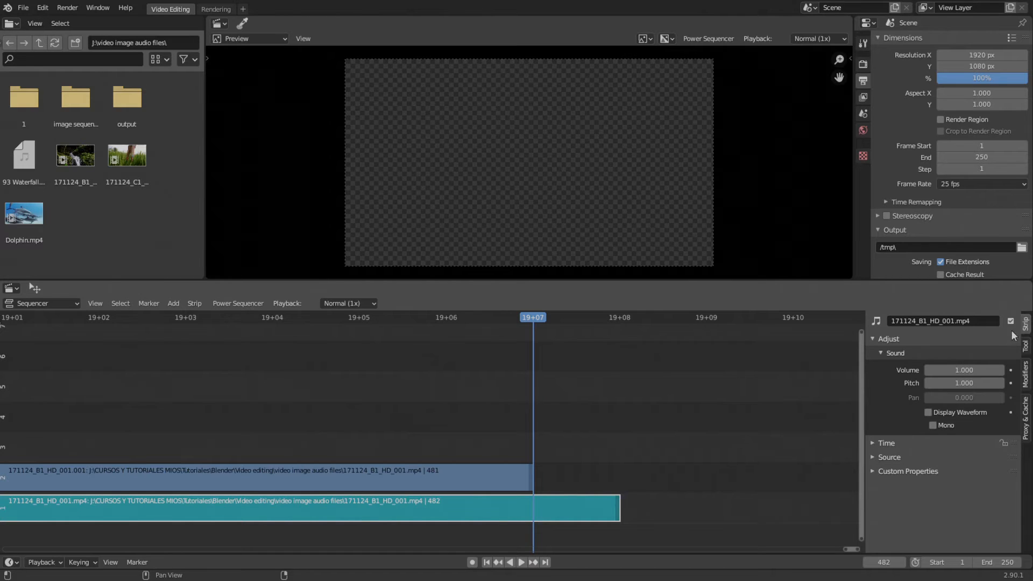
pyautogui.click(872, 444)
pyautogui.scroll(-3, 887, 476)
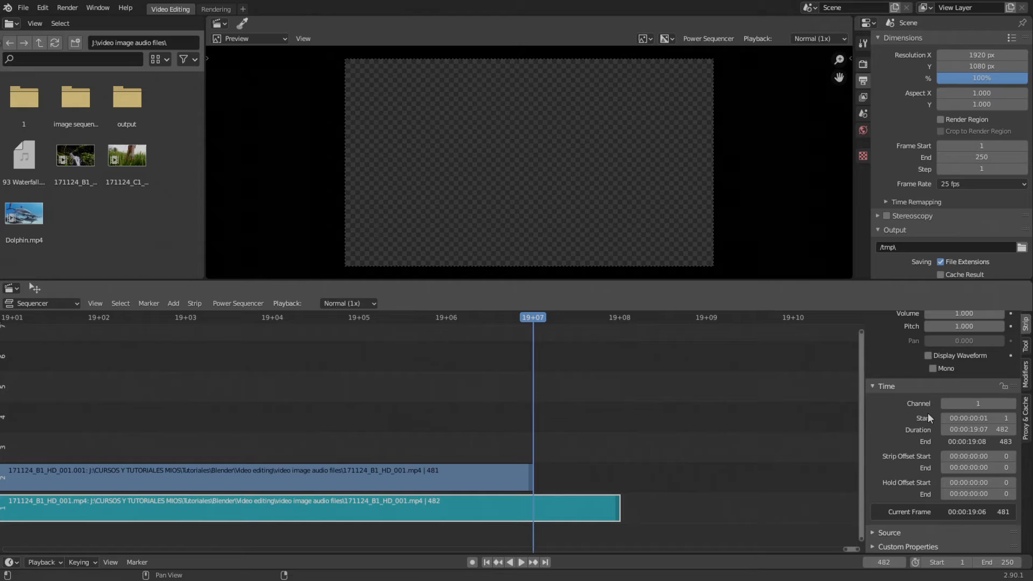
# - Try moving the audio strip up to channel 4, and return it to channel 1
pyautogui.click(1011, 403)
pyautogui.click(1012, 404)
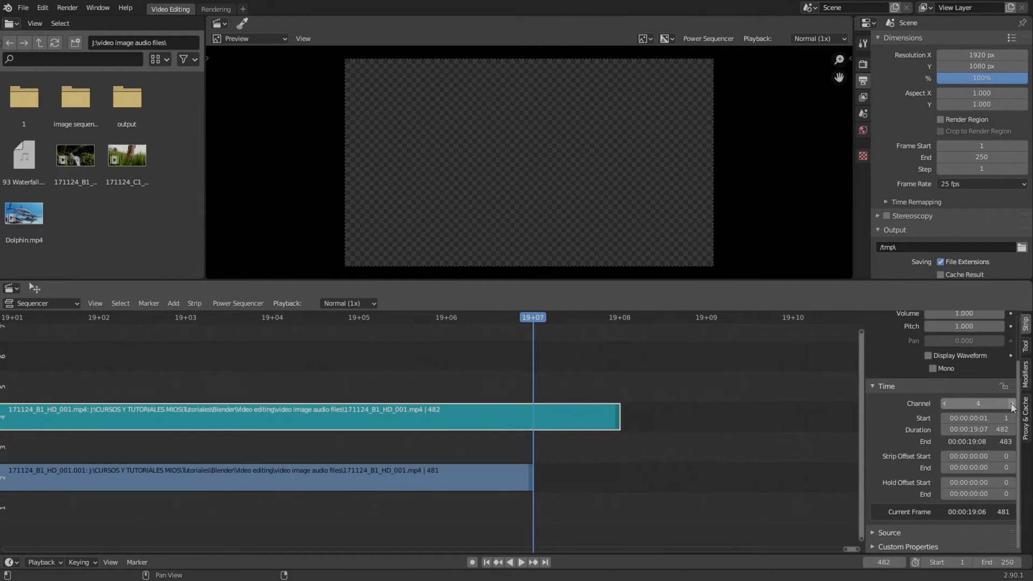
pyautogui.click(1011, 404)
pyautogui.click(948, 405)
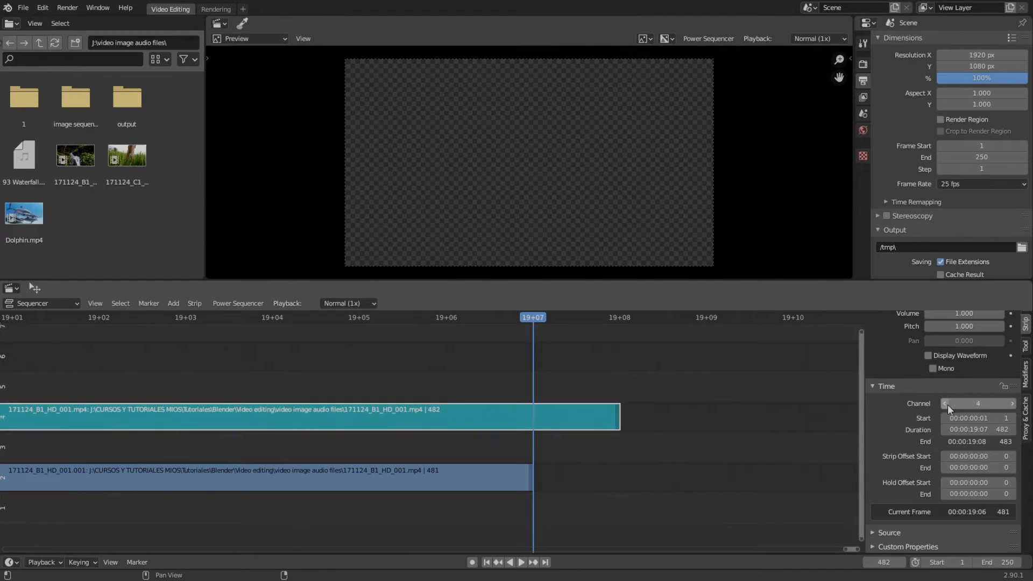
pyautogui.click(948, 405)
pyautogui.click(948, 404)
pyautogui.click(948, 405)
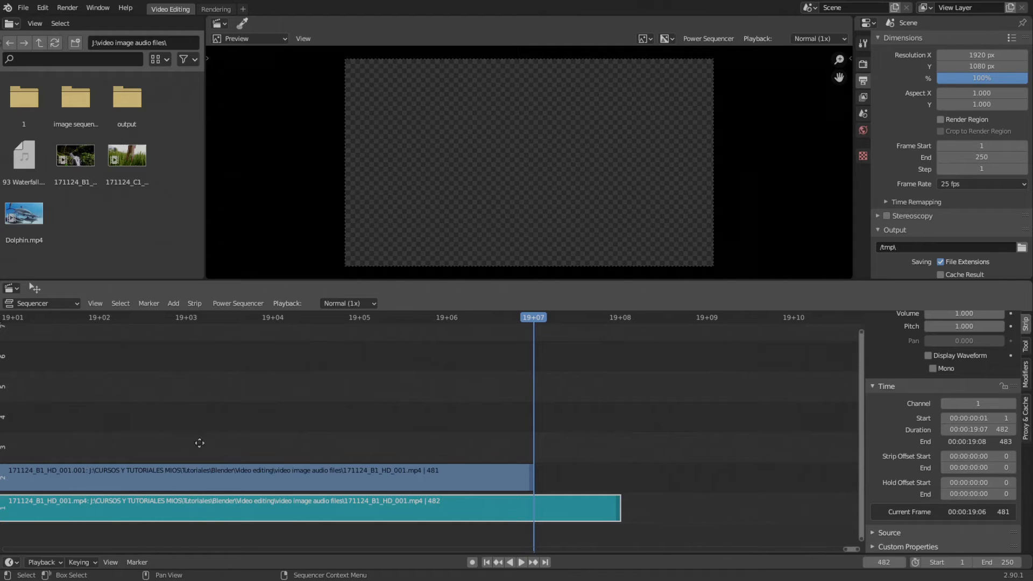
# - Try shifting the whole audio strip along the timeline by raising its start frame to 17
pyautogui.keyDown('ctrl'); pyautogui.hscroll(-3, 328, 431); pyautogui.keyUp('ctrl')
pyautogui.scroll(-4, 295, 453)
pyautogui.keyDown('ctrl'); pyautogui.hscroll(-3, 267, 462); pyautogui.keyUp('ctrl')
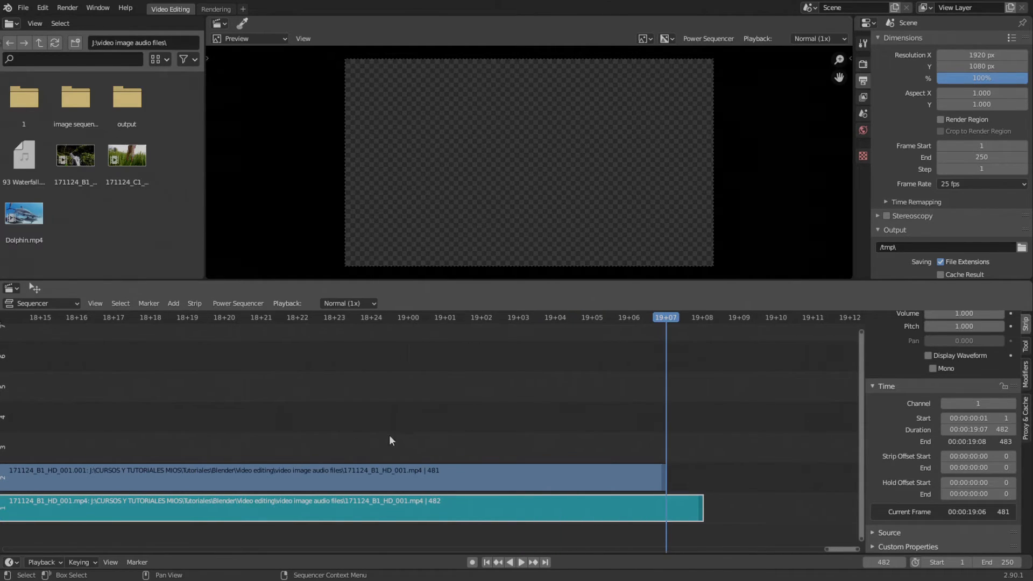
pyautogui.keyDown('ctrl'); pyautogui.hscroll(3, 389, 435); pyautogui.keyUp('ctrl')
pyautogui.scroll(-1, 309, 432)
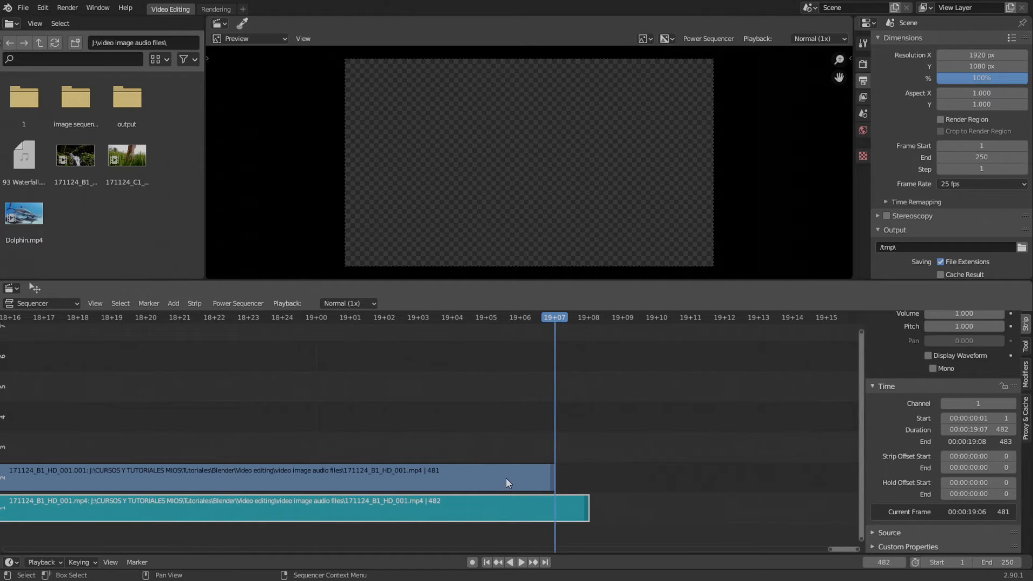
pyautogui.press('Home')
pyautogui.scroll(2, 365, 462)
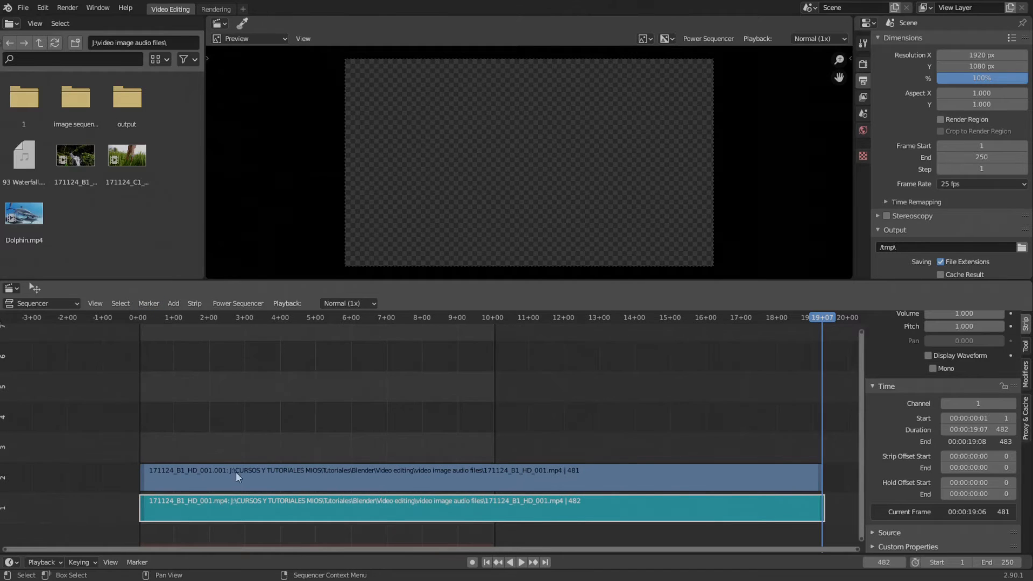
pyautogui.keyDown('ctrl'); pyautogui.hscroll(2, 235, 473); pyautogui.keyUp('ctrl')
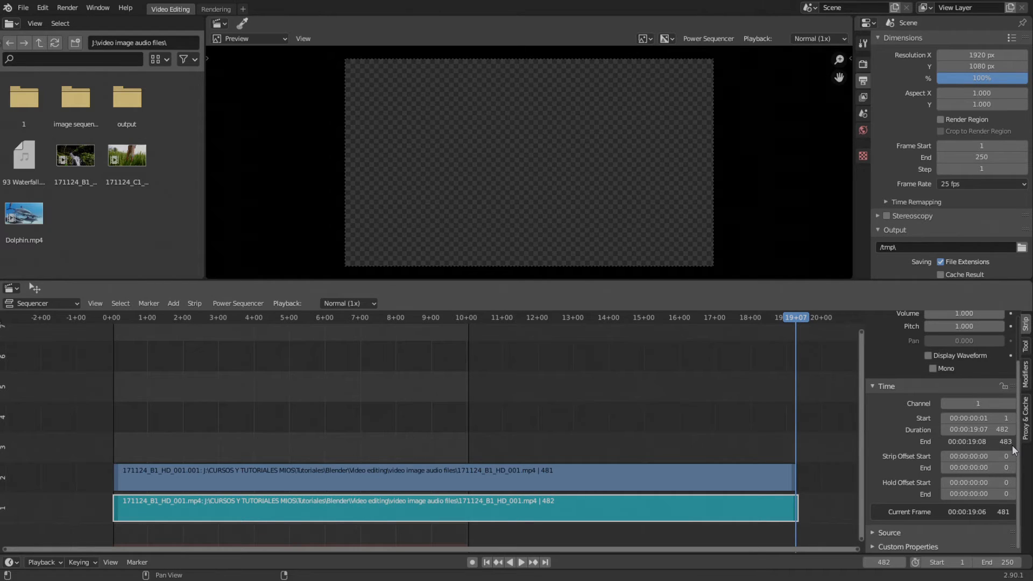
pyautogui.click(1013, 419)
pyautogui.click(1012, 418)
pyautogui.click(1013, 419)
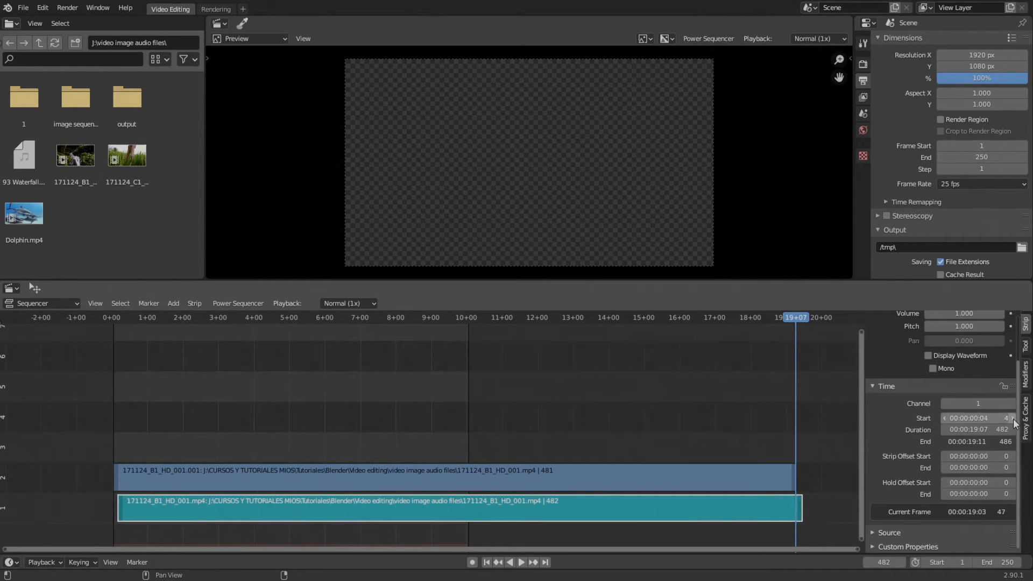
pyautogui.click(1013, 418)
pyautogui.click(1012, 419)
pyautogui.click(1013, 418)
pyautogui.click(1013, 418)
pyautogui.click(1013, 418)
pyautogui.click(1013, 418)
pyautogui.click(1013, 418)
pyautogui.click(1013, 418)
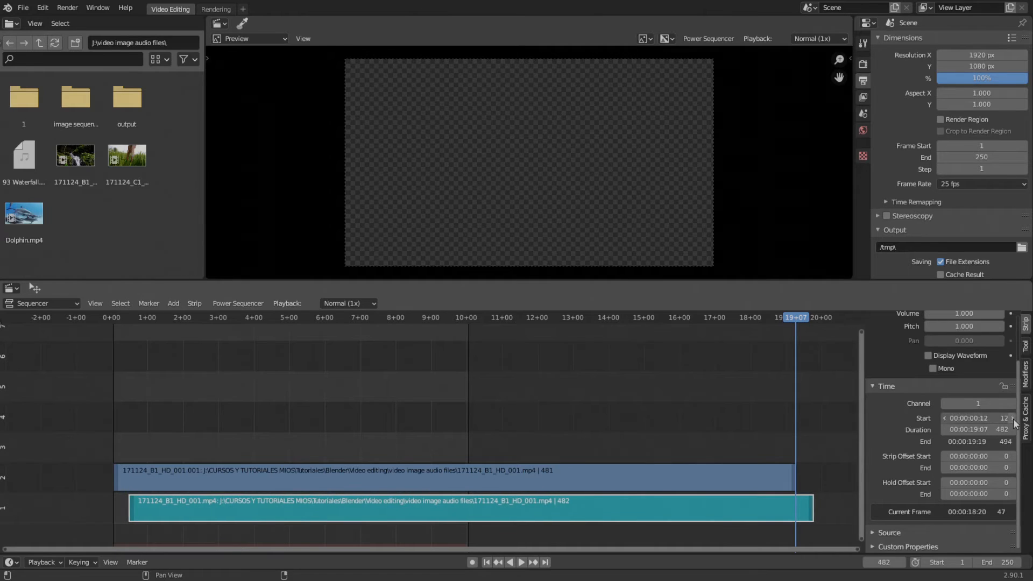
pyautogui.click(1013, 418)
pyautogui.click(1013, 418)
pyautogui.click(1013, 418)
pyautogui.click(1013, 419)
pyautogui.click(1013, 419)
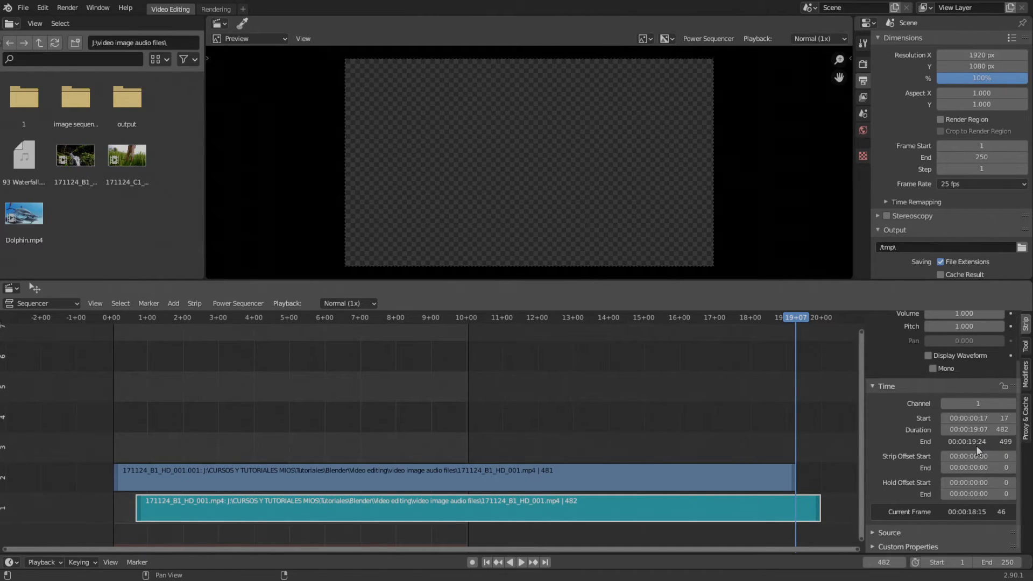
# - Bring the audio strip back by lowering its start value and setting the start frame to 1
pyautogui.click(945, 418)
pyautogui.click(946, 419)
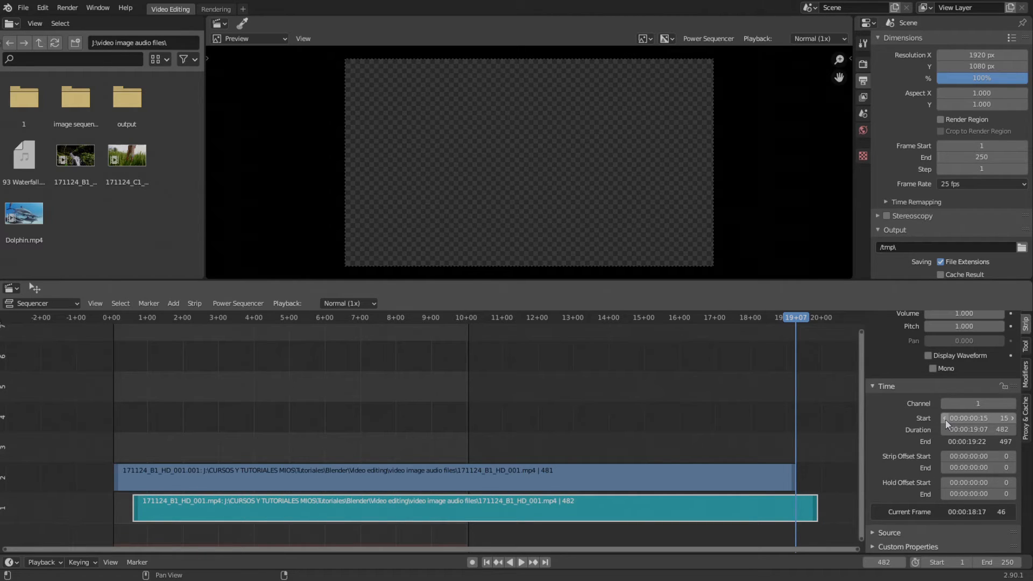
pyautogui.click(945, 419)
pyautogui.click(945, 419)
pyautogui.click(945, 419)
pyautogui.click(945, 419)
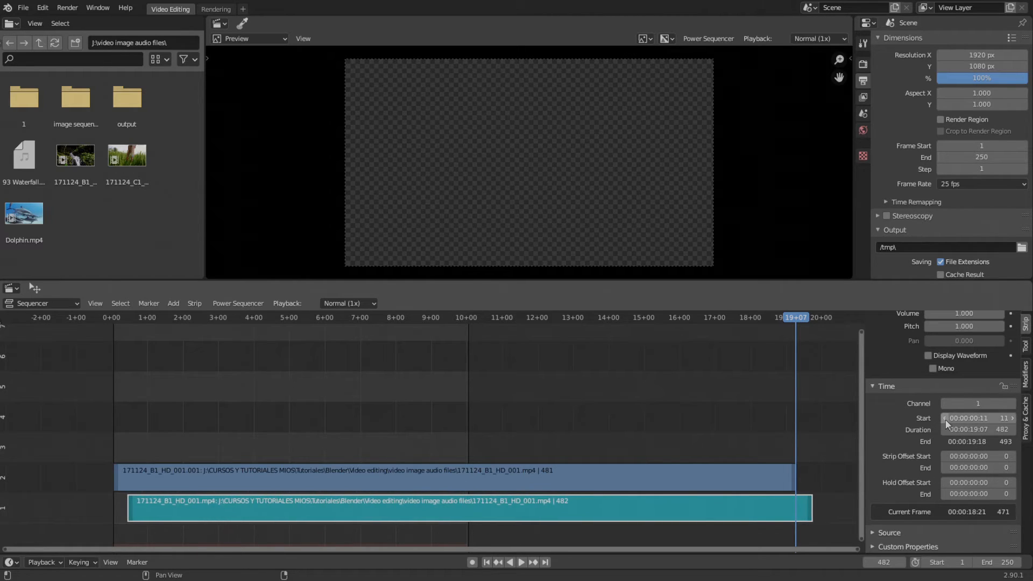
pyautogui.click(1001, 419)
pyautogui.write('1')
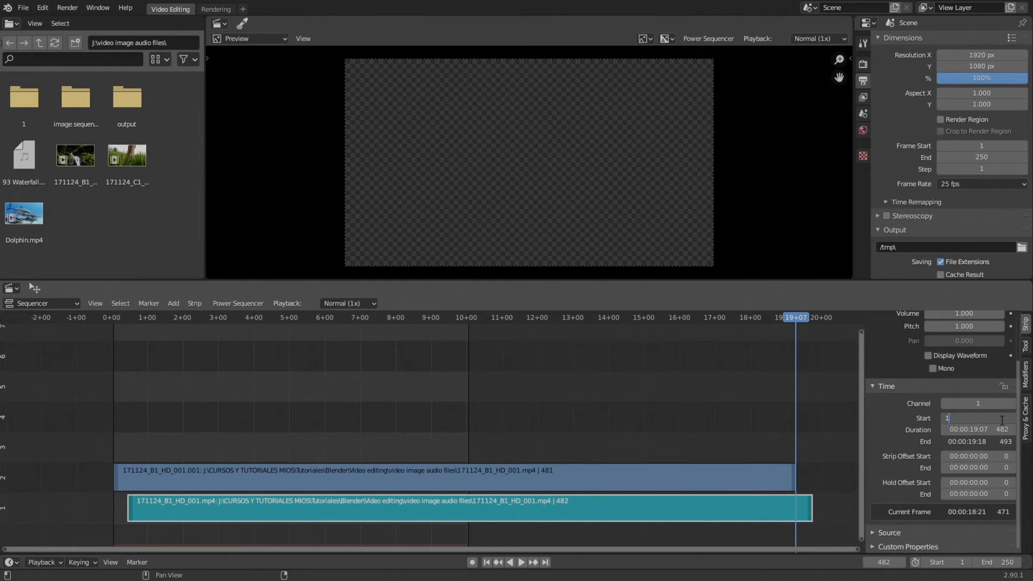
pyautogui.press('Return')
# - Try trimming the audio strip's end to a duration of 400 frames, and restore its strip offset end to 0
pyautogui.moveTo(628, 456); pyautogui.dragTo(602, 457, button='middle')
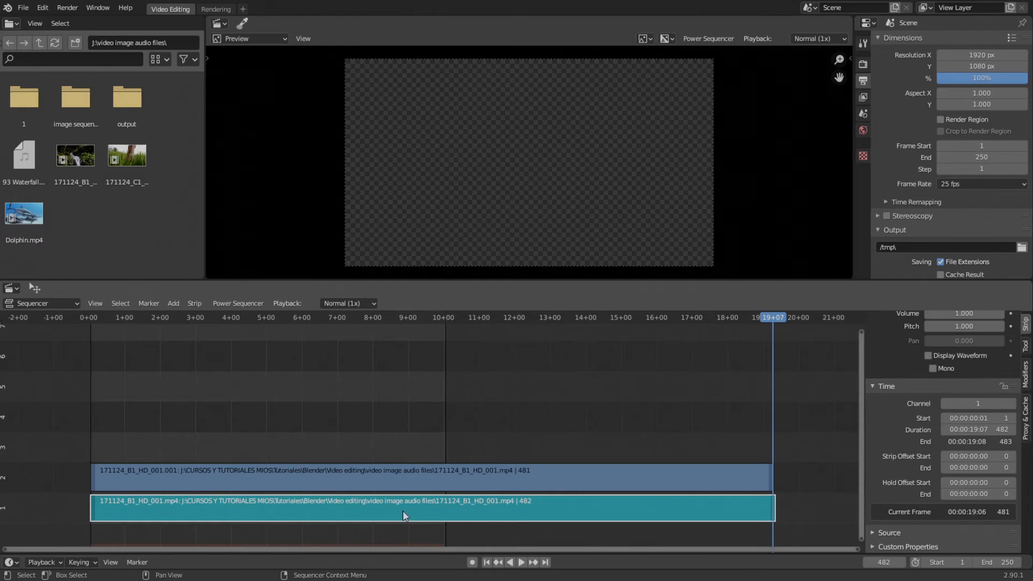
pyautogui.scroll(-2, 405, 515)
pyautogui.moveTo(408, 512); pyautogui.dragTo(448, 517, button='middle')
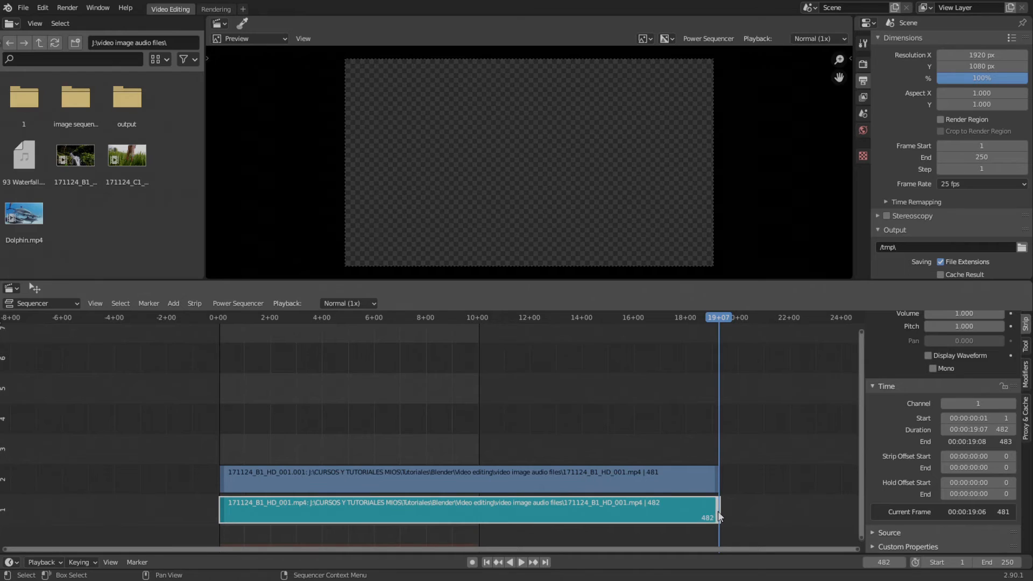
pyautogui.press('s')
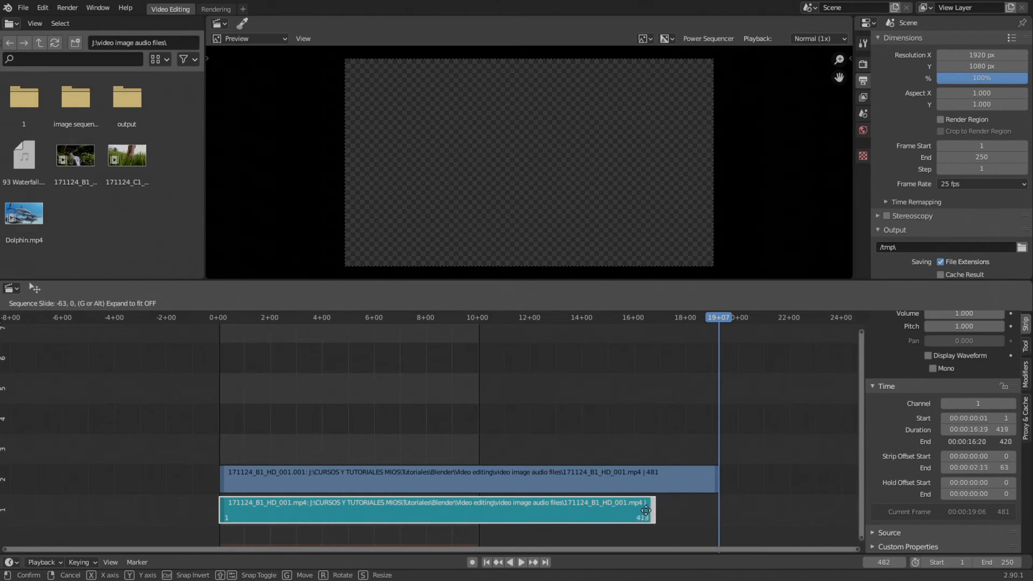
pyautogui.click(635, 510)
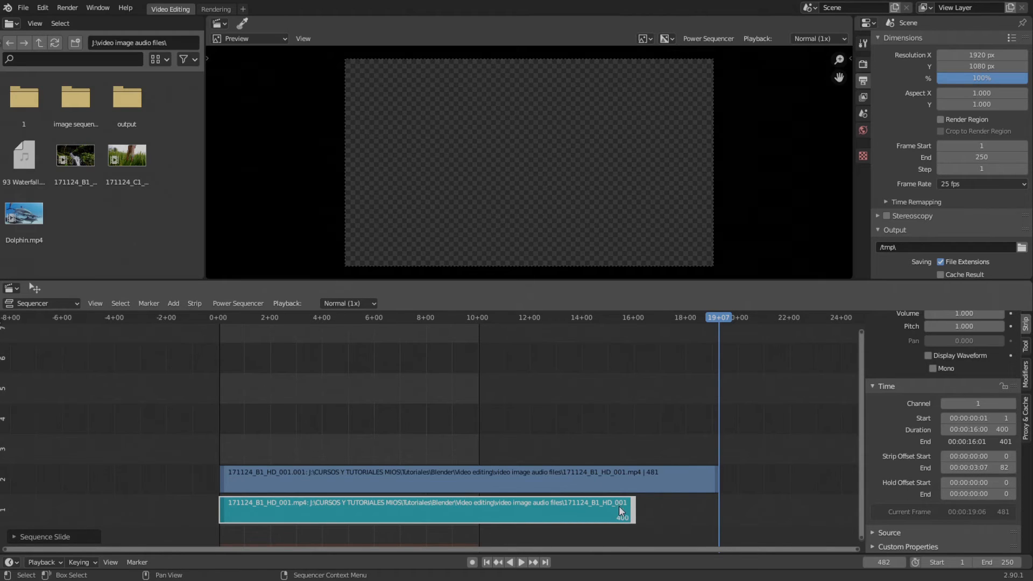
pyautogui.press('Home')
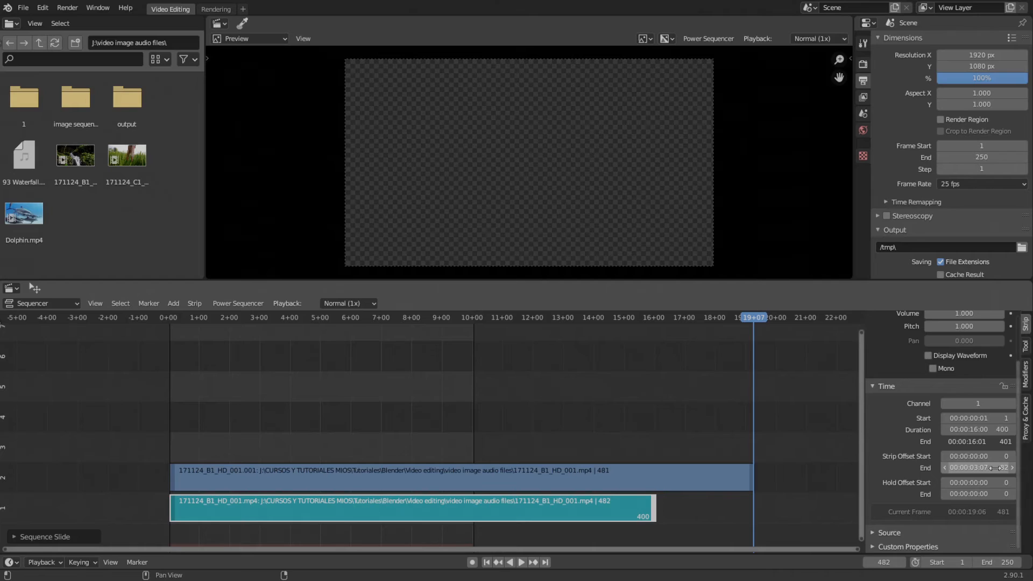
pyautogui.moveTo(998, 468); pyautogui.dragTo(958, 467)
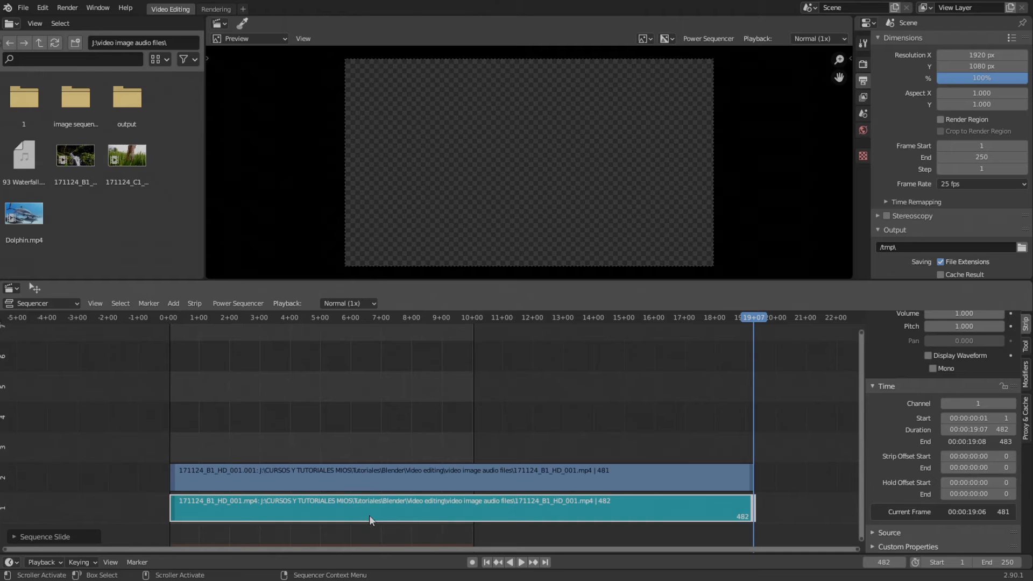
# - Try trimming the beginning of the audio strip with a strip offset start of 254 frames
pyautogui.moveTo(968, 456)
pyautogui.mouseDown()
pyautogui.moveTo(1007, 457)
pyautogui.moveTo(980, 457)
pyautogui.mouseUp()
pyautogui.scroll(4, 462, 457)
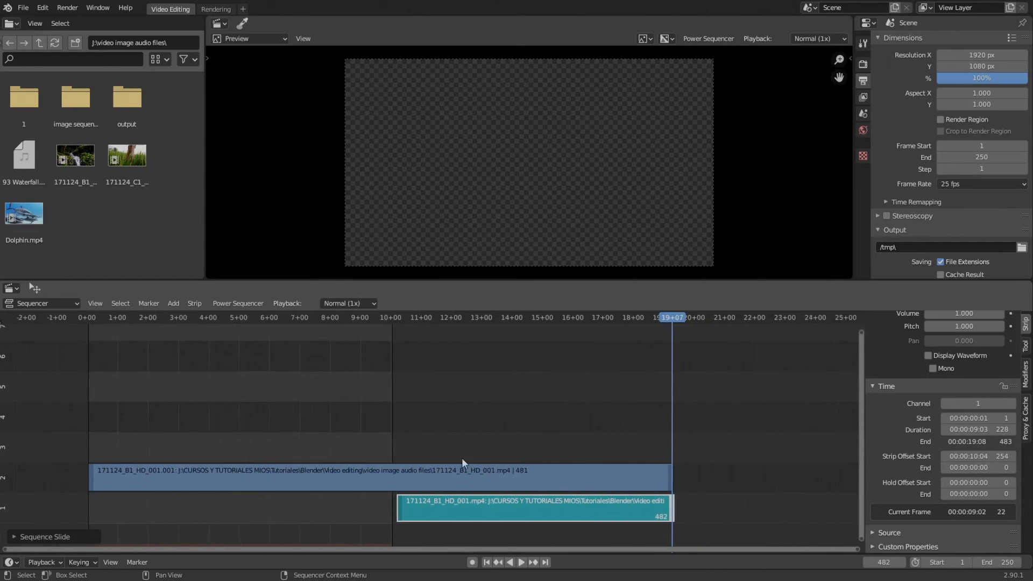
pyautogui.moveTo(540, 461); pyautogui.dragTo(327, 435, button='middle')
pyautogui.scroll(6, 327, 435)
pyautogui.scroll(-6, 382, 479)
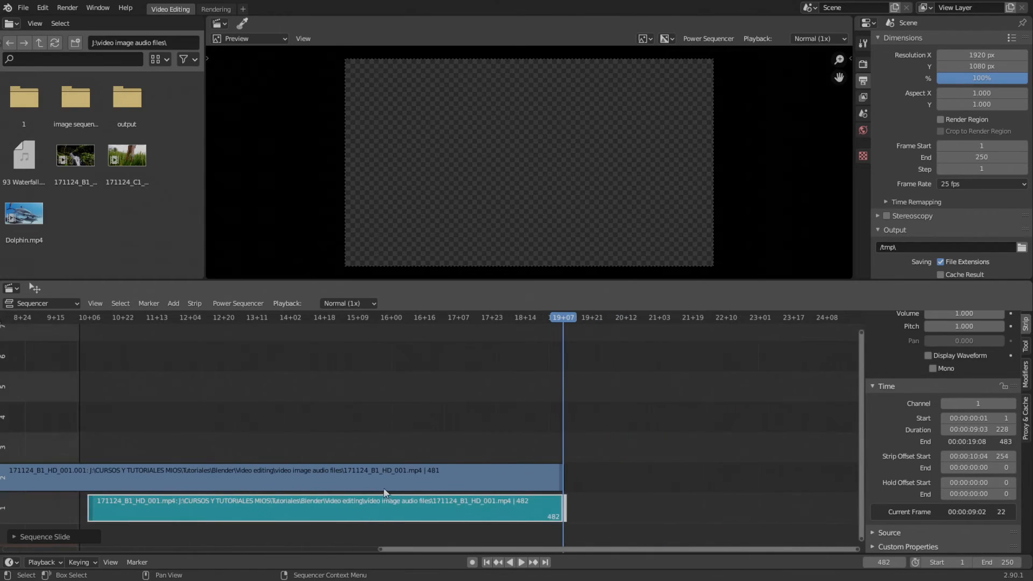
# - Reset the audio strip's strip offset start to 0
pyautogui.click(984, 456)
pyautogui.write('0')
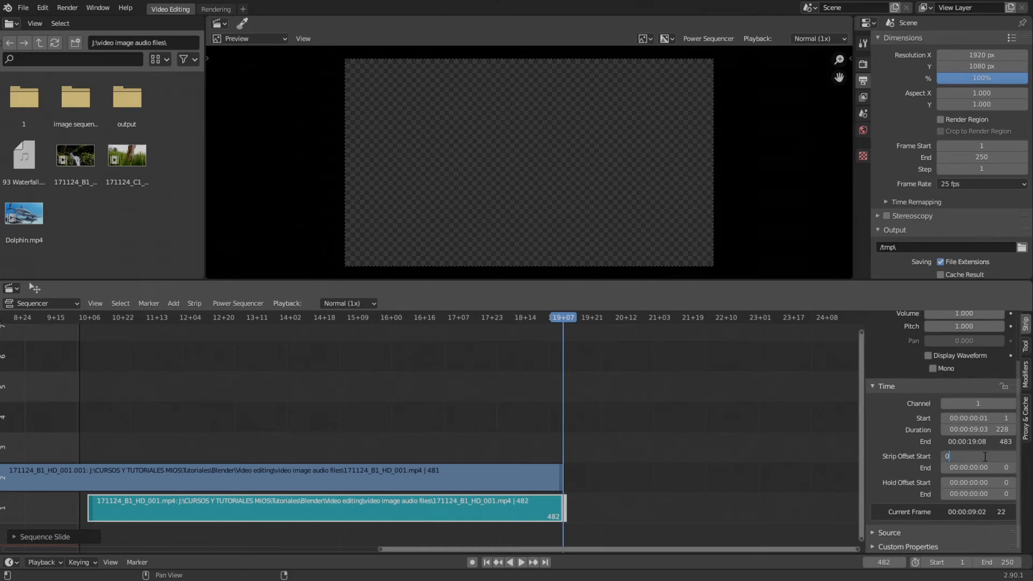
pyautogui.press('Return')
# - Try adjusting the audio strip's hold offset start and its strip offset end
pyautogui.scroll(3, 610, 493)
pyautogui.scroll(-6, 610, 492)
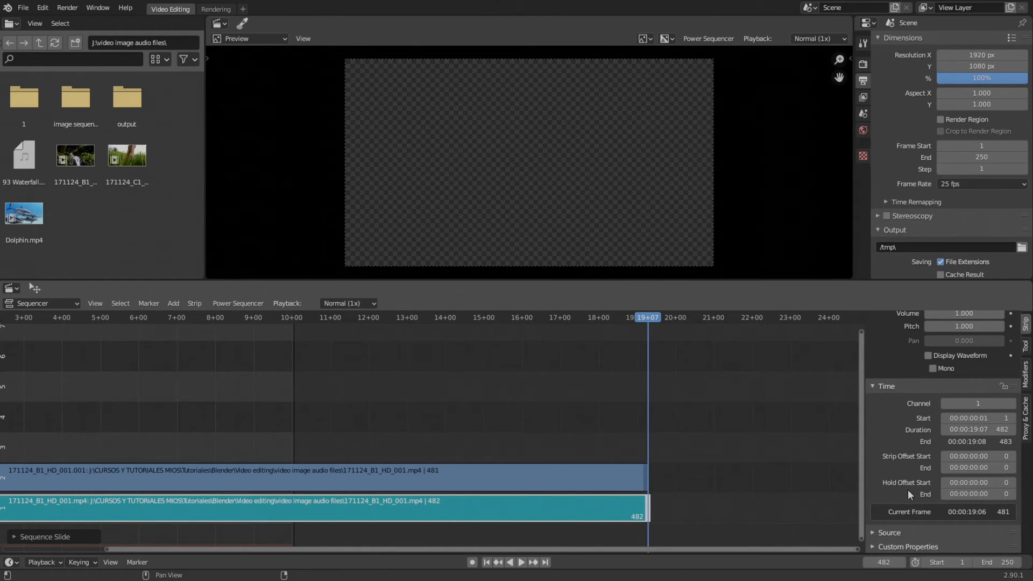
pyautogui.moveTo(979, 483)
pyautogui.mouseDown()
pyautogui.moveTo(1011, 483)
pyautogui.moveTo(980, 482)
pyautogui.mouseUp()
pyautogui.moveTo(447, 500); pyautogui.dragTo(427, 500, button='middle')
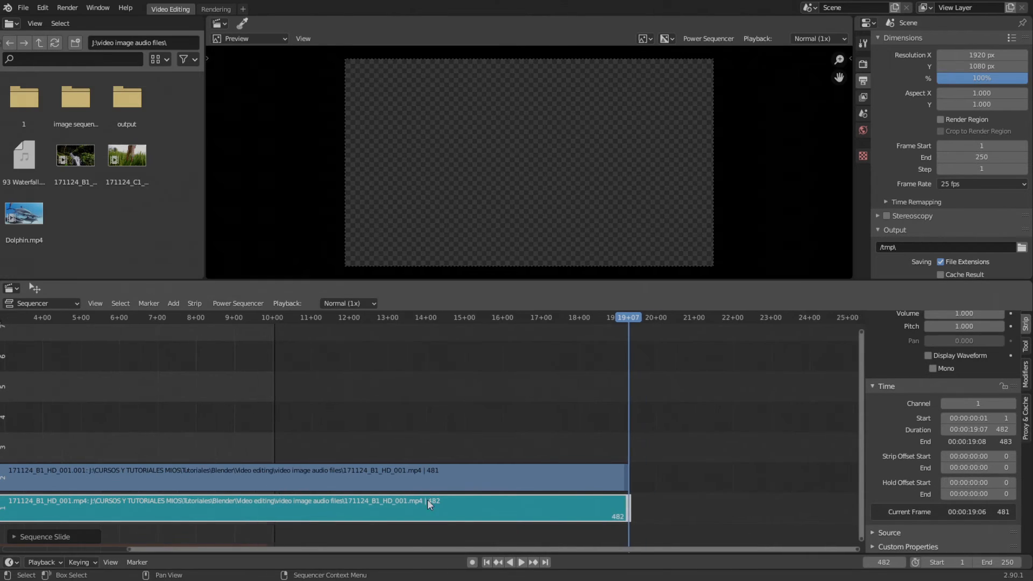
pyautogui.scroll(2, 428, 500)
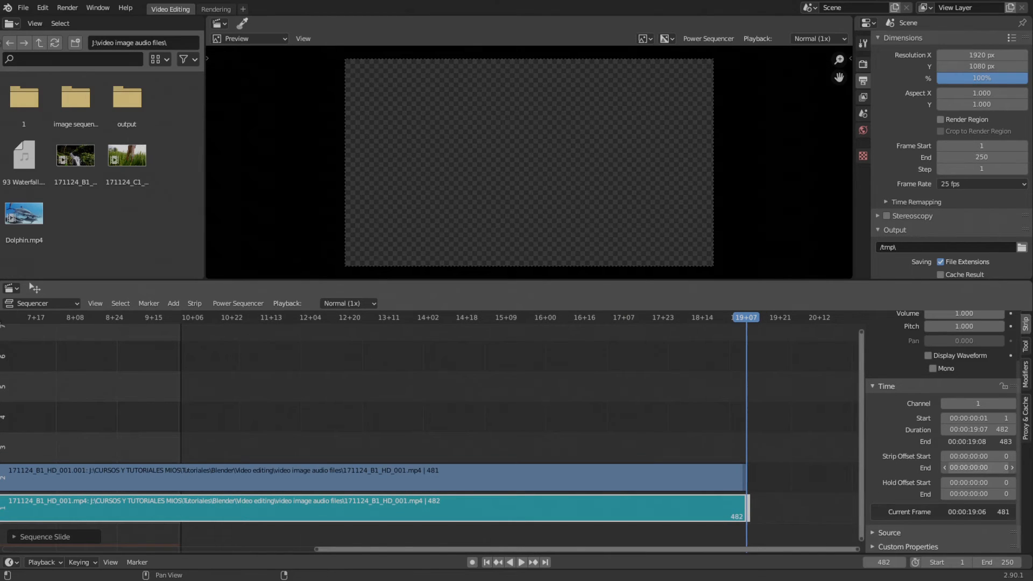
pyautogui.moveTo(978, 468)
pyautogui.mouseDown()
pyautogui.moveTo(1029, 468)
pyautogui.moveTo(978, 467)
pyautogui.mouseUp()
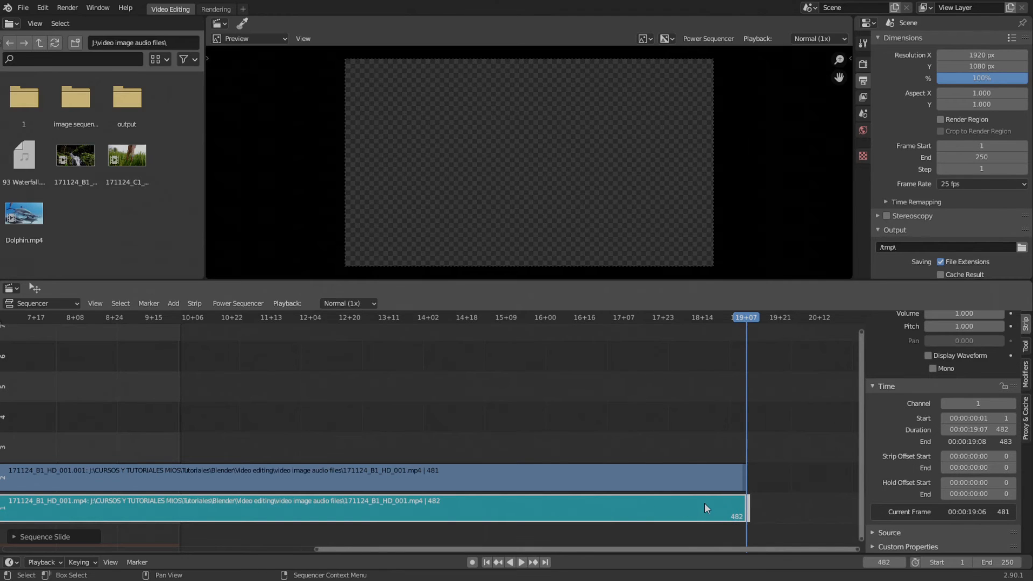
# - Try shortening the audio strip with a hold offset end of 107 frames, and reset that offset to 0
pyautogui.scroll(2, 705, 503)
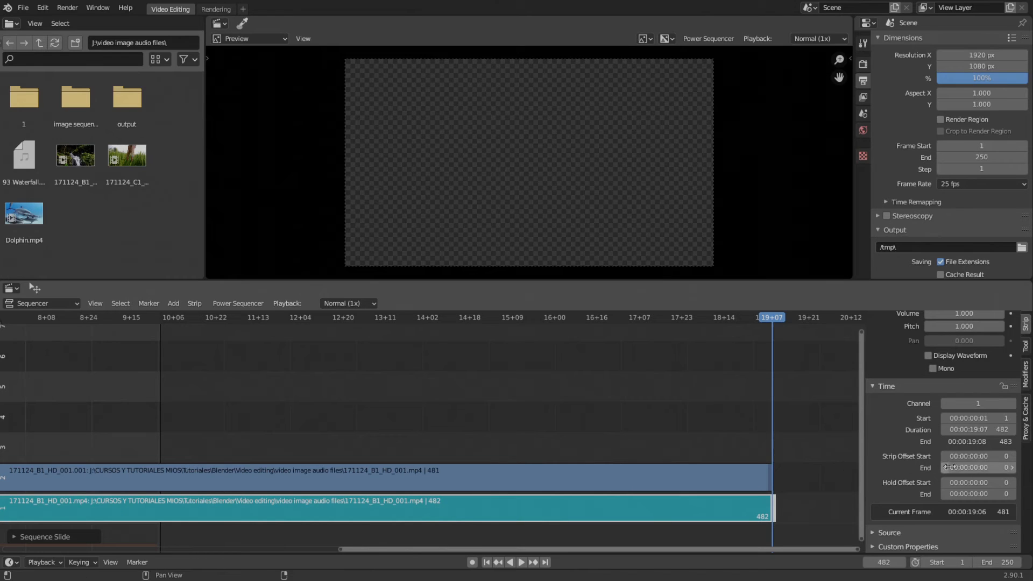
pyautogui.moveTo(978, 468); pyautogui.dragTo(783, 490)
pyautogui.press('Escape')
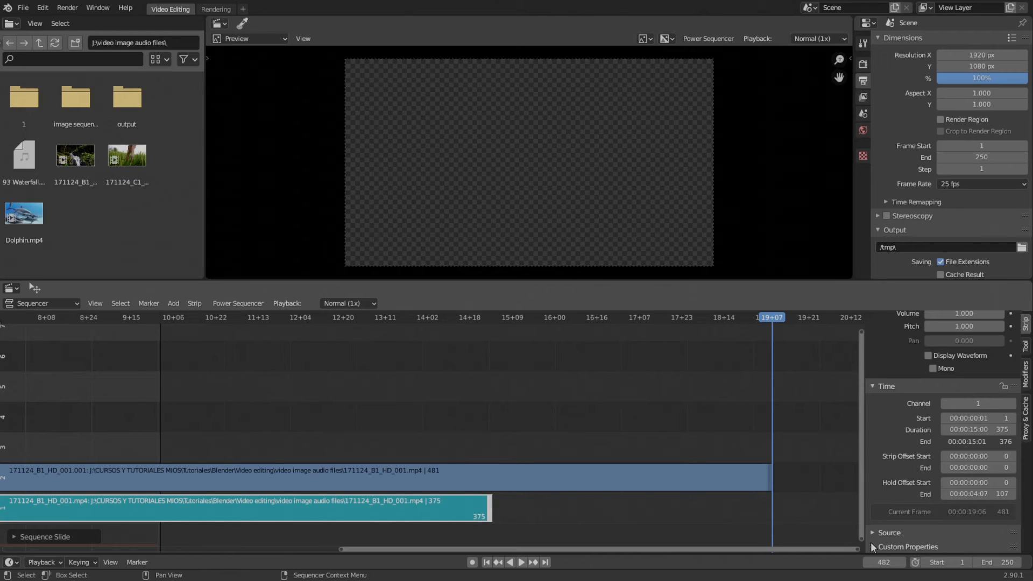
pyautogui.click(972, 494)
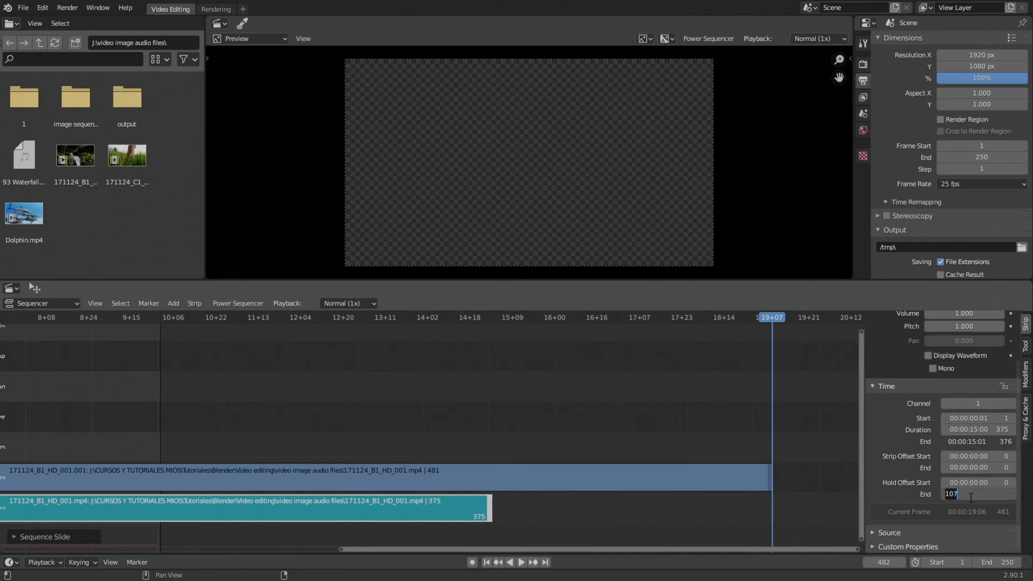
pyautogui.write('0')
pyautogui.press('Return')
# - Set the audio strip's hold offset end to 1 frame to match its end with the video strip's end
pyautogui.moveTo(721, 460); pyautogui.dragTo(585, 458, button='middle')
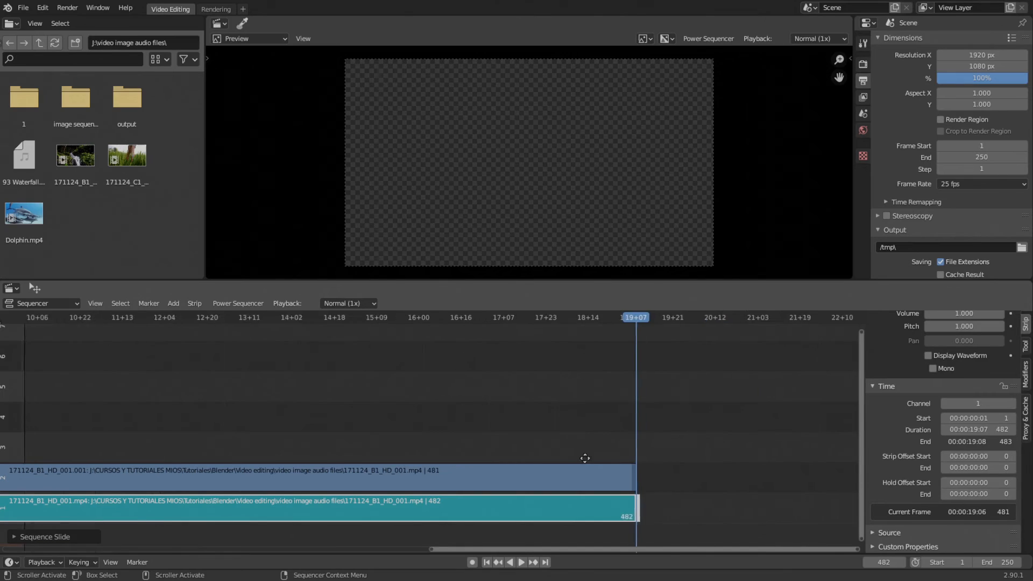
pyautogui.scroll(4, 579, 467)
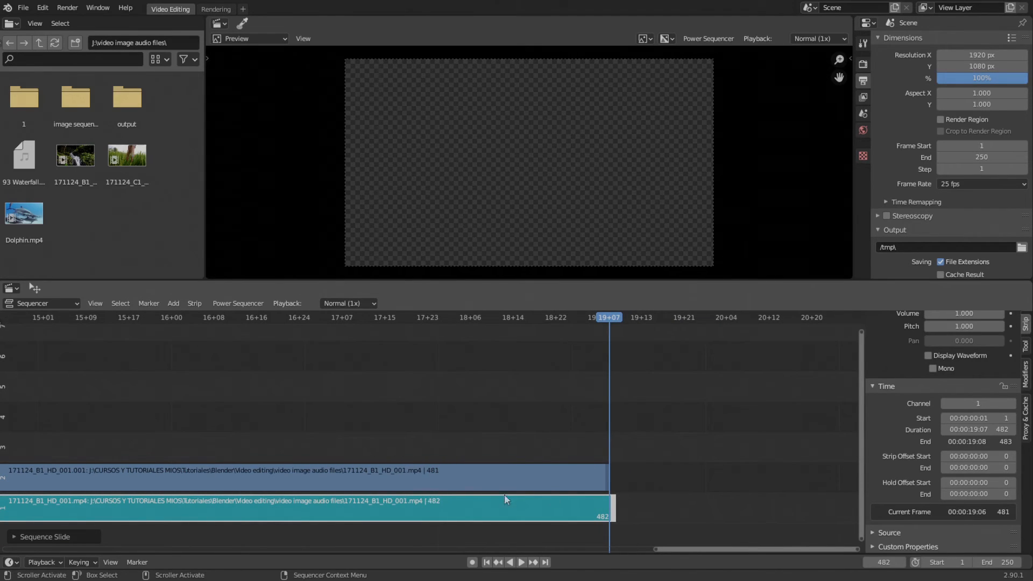
pyautogui.scroll(2, 511, 494)
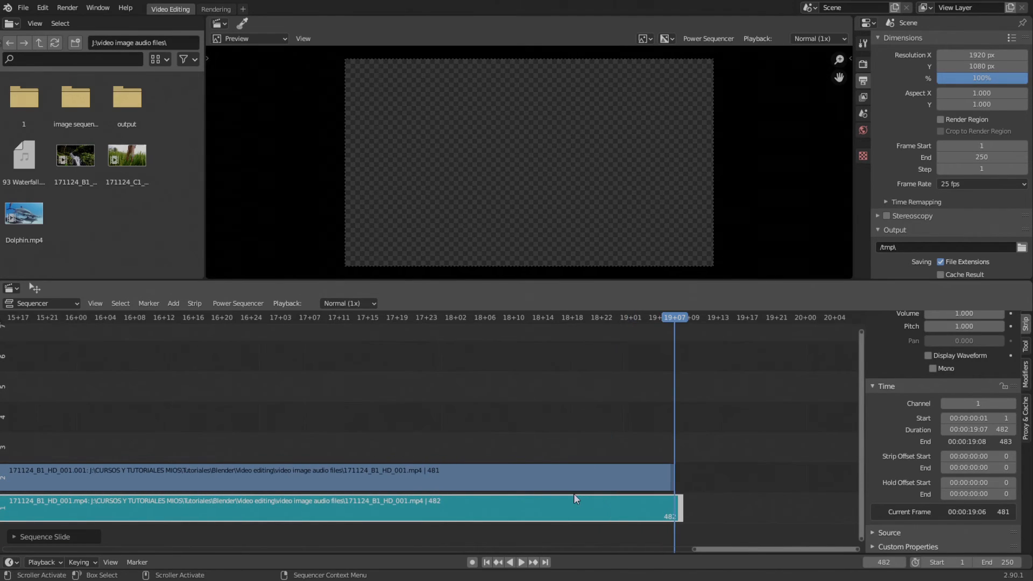
pyautogui.click(1013, 494)
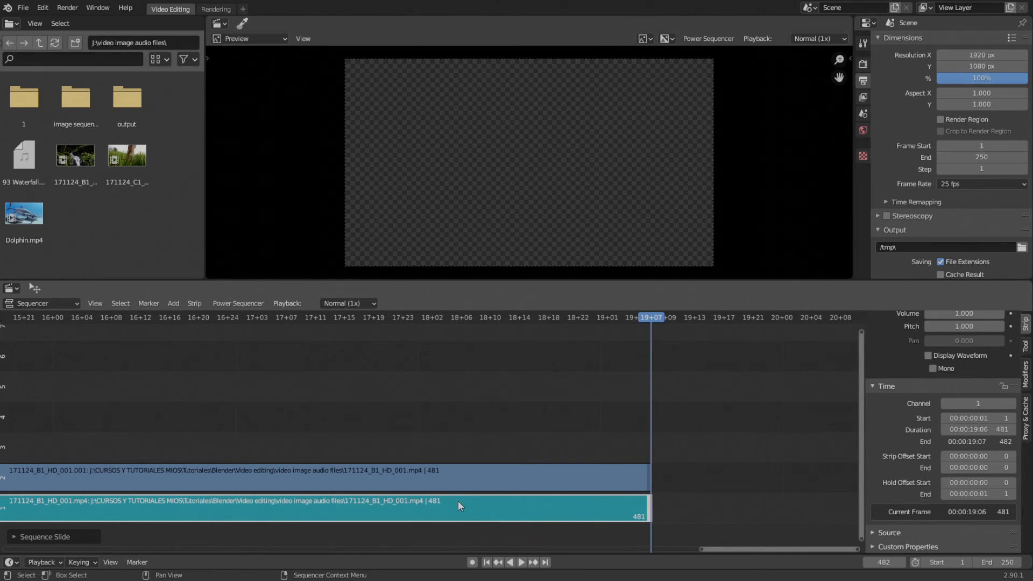
pyautogui.scroll(-2, 456, 502)
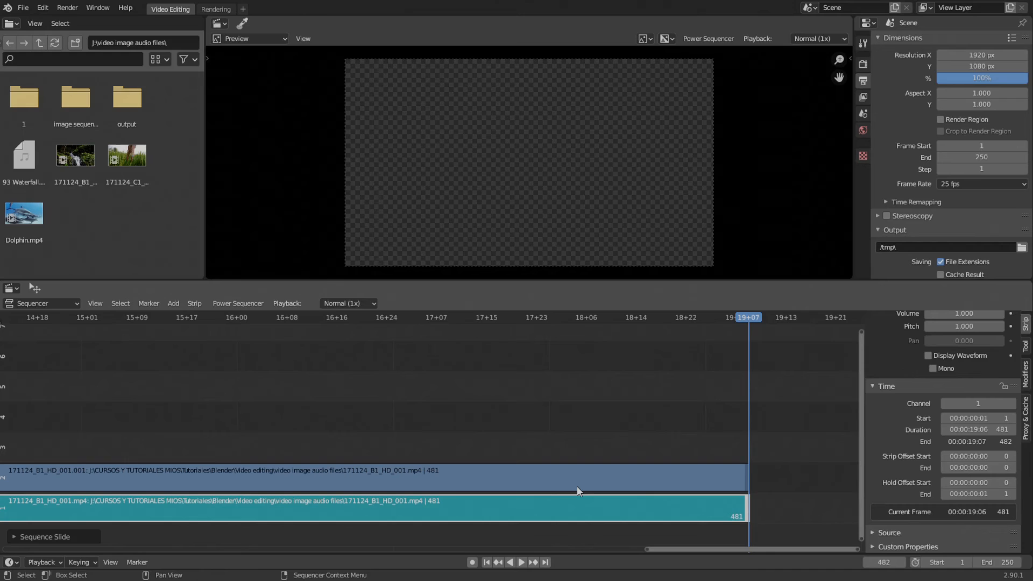
pyautogui.scroll(2, 578, 486)
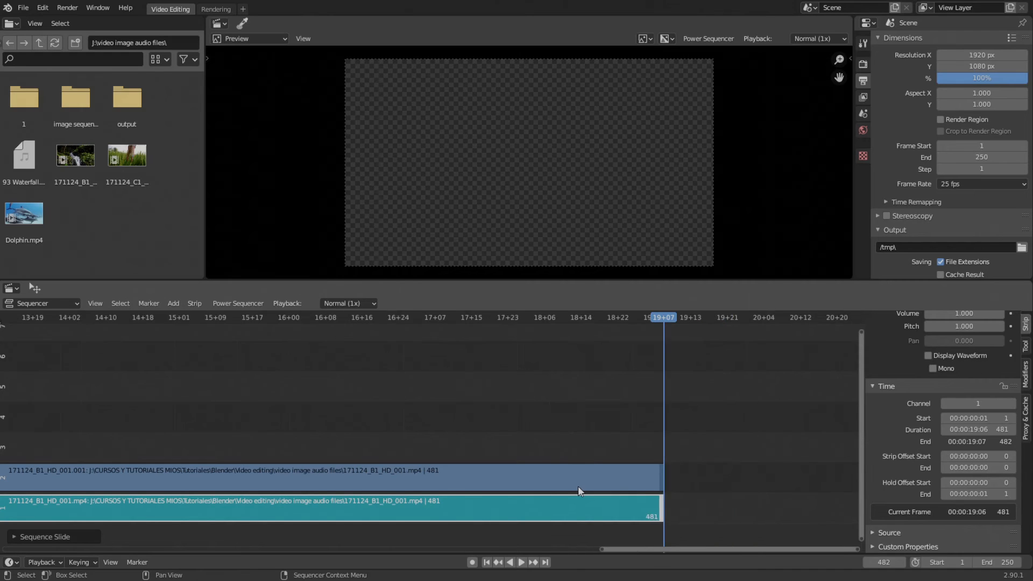
# - Examine the right ends of the video and audio strips up close to compare where they finish
pyautogui.scroll(2, 511, 470)
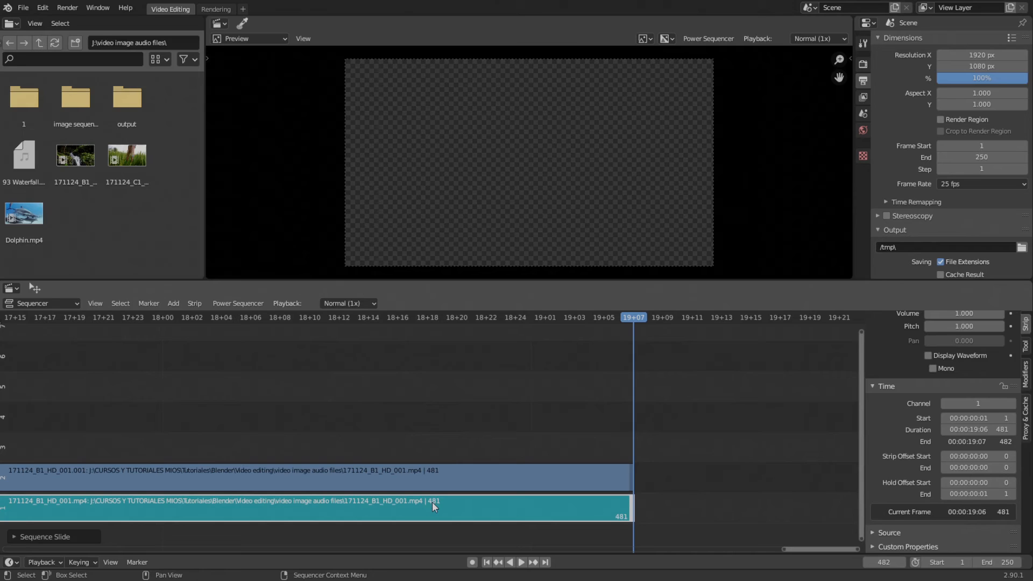
pyautogui.moveTo(433, 503); pyautogui.dragTo(459, 500, button='middle')
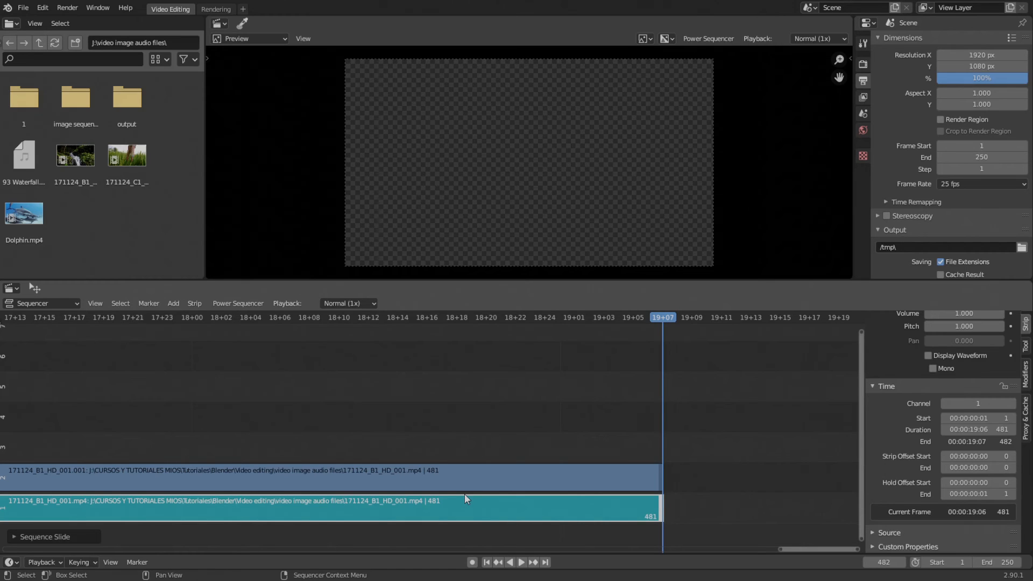
pyautogui.scroll(3, 606, 462)
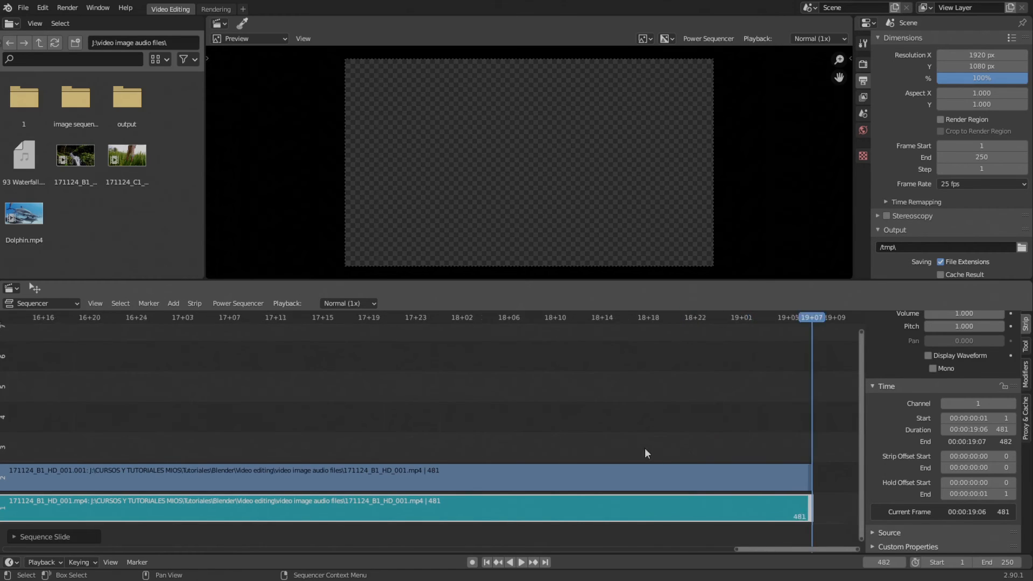
pyautogui.scroll(-5, 555, 480)
pyautogui.scroll(-1, 444, 500)
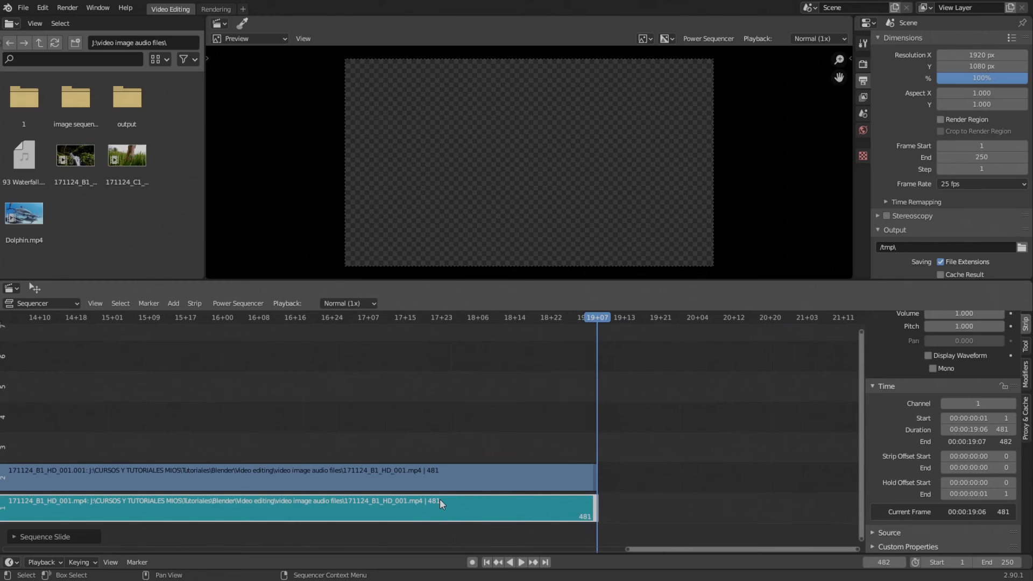
pyautogui.scroll(3, 593, 476)
pyautogui.scroll(-5, 519, 489)
pyautogui.scroll(-1, 512, 499)
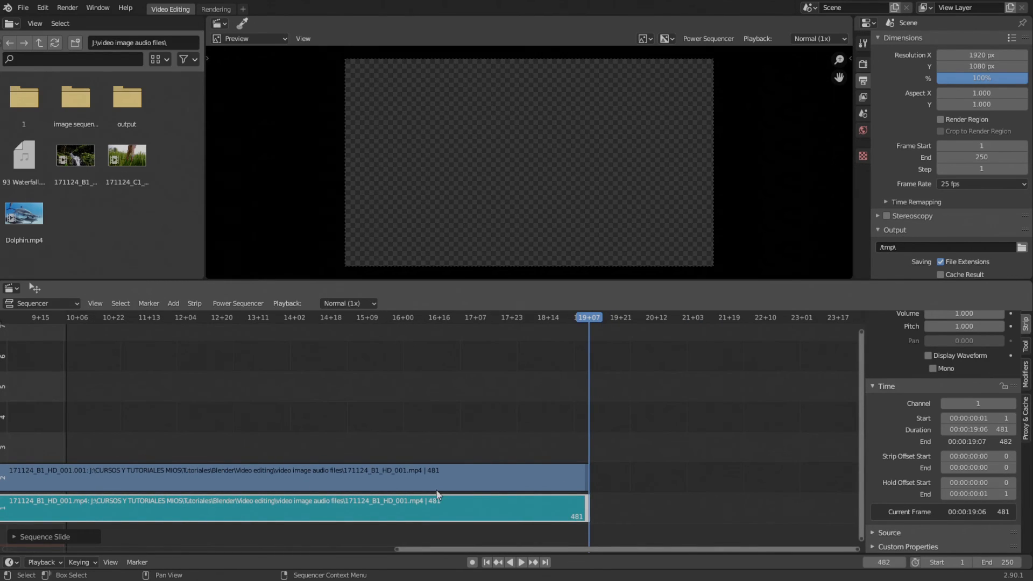
# - Select the video strip in channel 2 together with the audio strip in channel 1
pyautogui.scroll(-3, 574, 459)
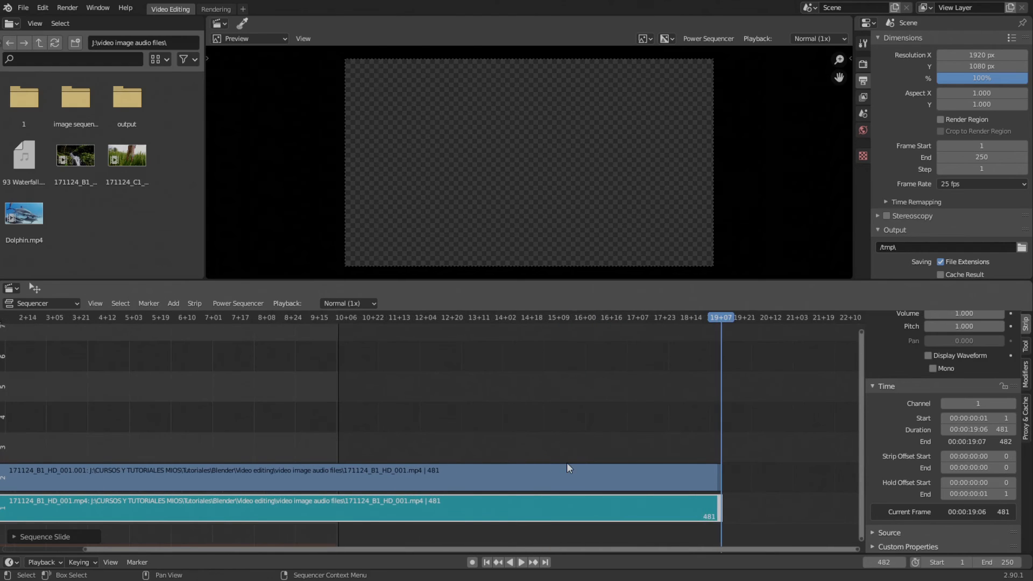
pyautogui.scroll(-3, 539, 468)
pyautogui.scroll(-2, 539, 468)
pyautogui.scroll(1, 478, 439)
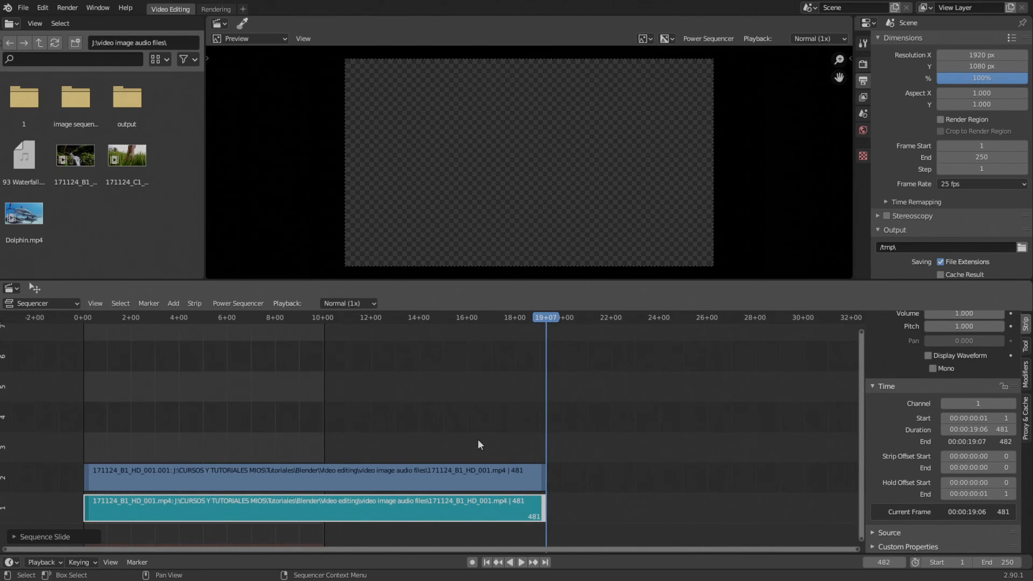
pyautogui.hscroll(1, 478, 439)
pyautogui.click(395, 467)
pyautogui.keyDown('shift'); pyautogui.click(393, 502); pyautogui.keyUp('shift')
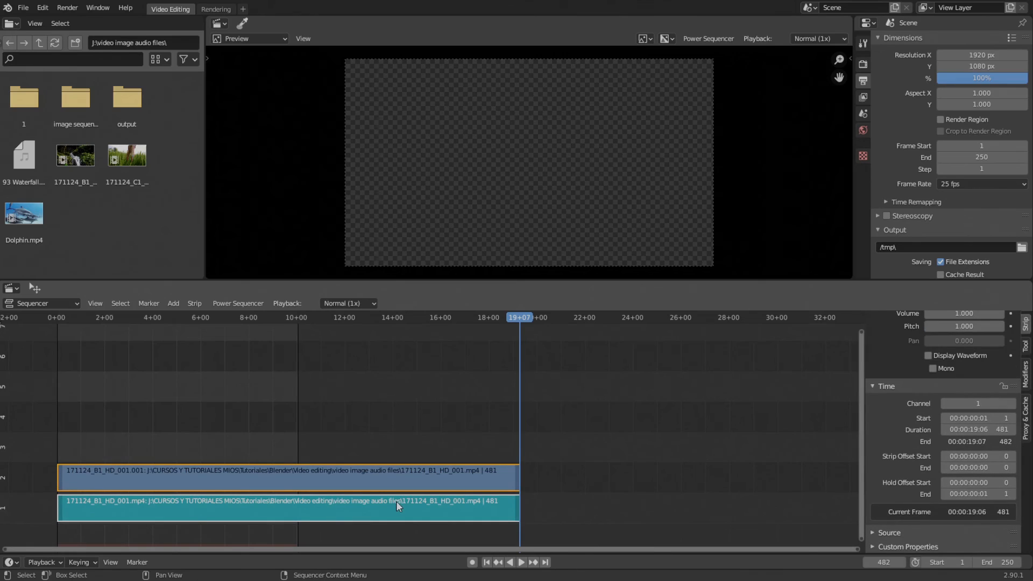